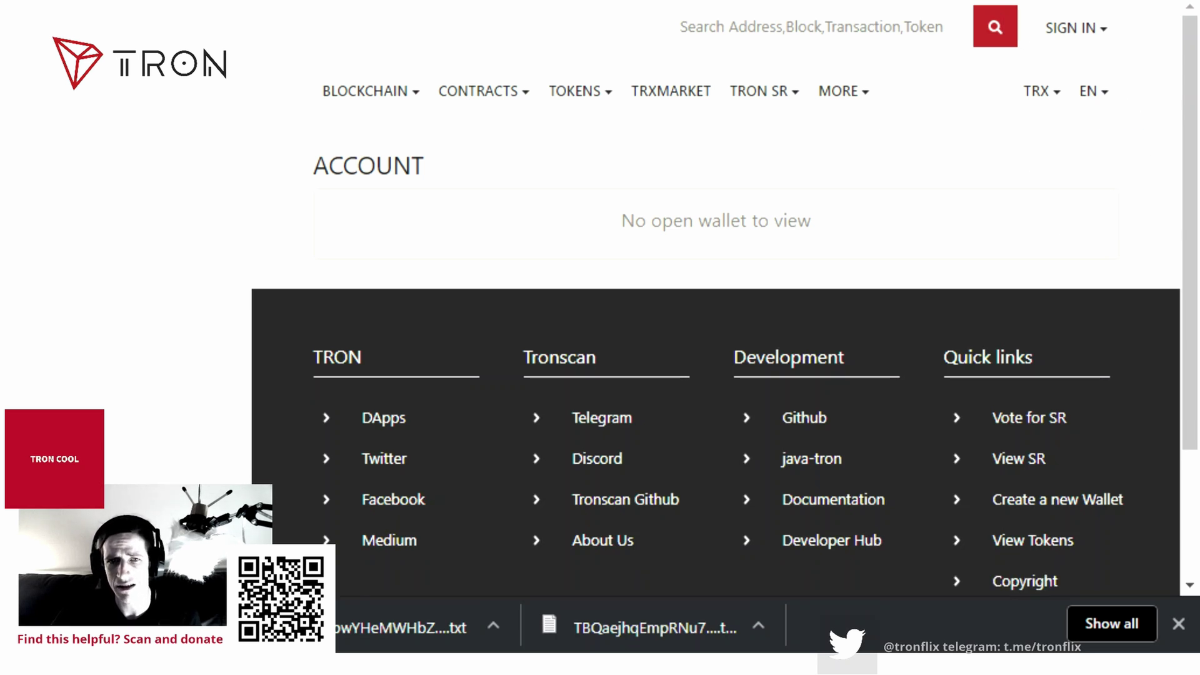
Go to the Tronscan home page, try signing in with TronLink, then dismiss its prompt
{"action": "left_click", "coordinate": [445, 62]}
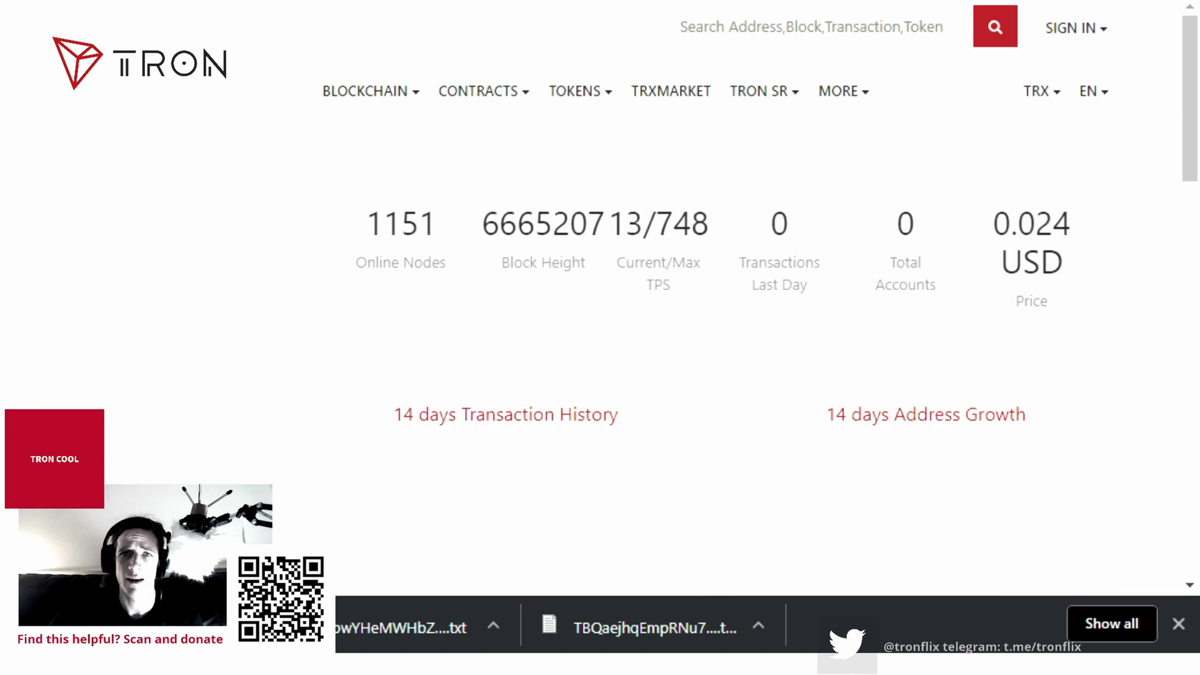
{"action": "mouse_move", "coordinate": [1085, 20]}
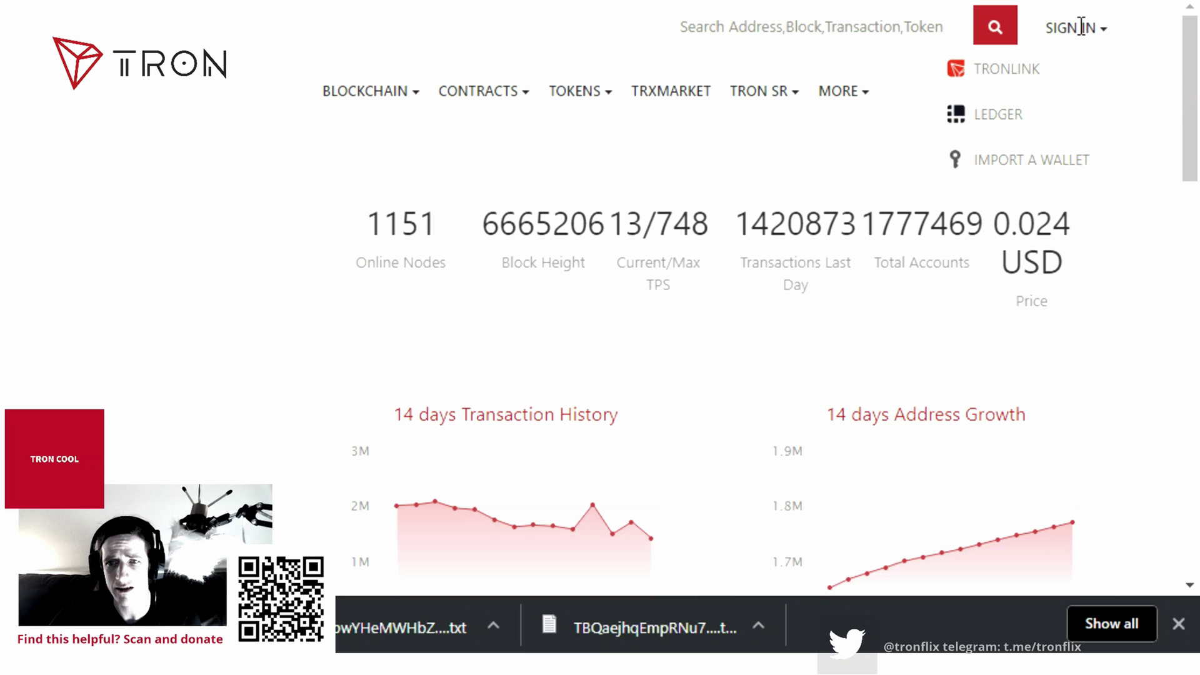
{"action": "left_click", "coordinate": [1005, 70]}
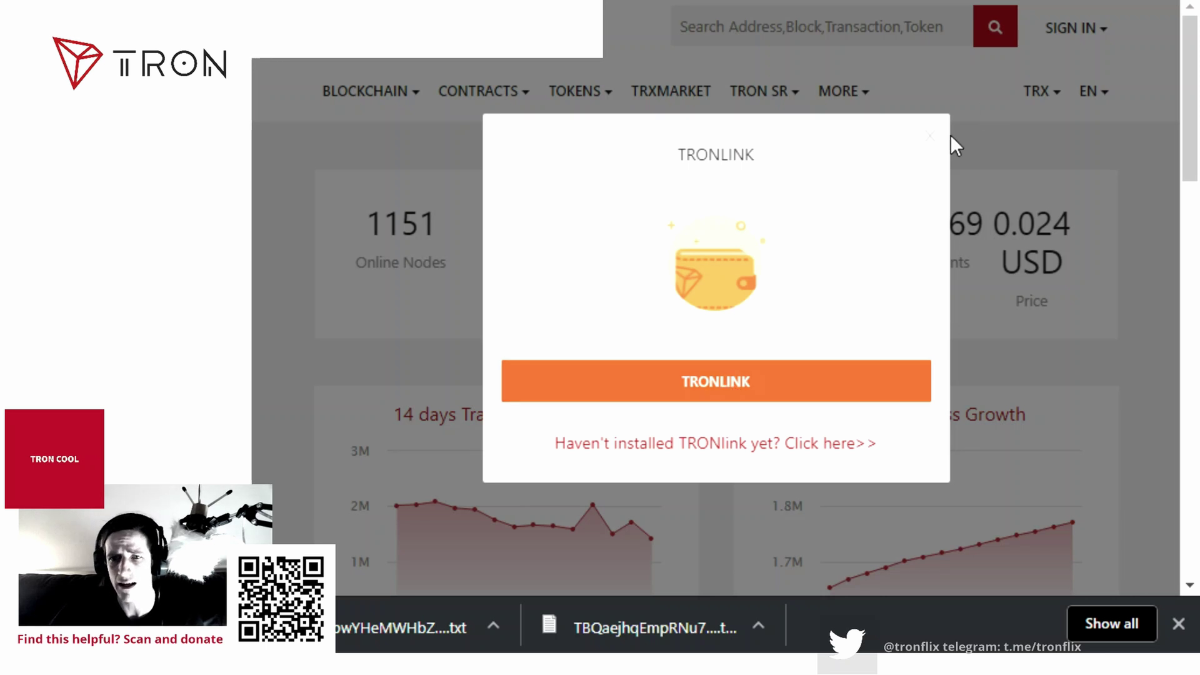
{"action": "left_click", "coordinate": [931, 138]}
{"action": "mouse_move", "coordinate": [1069, 29]}
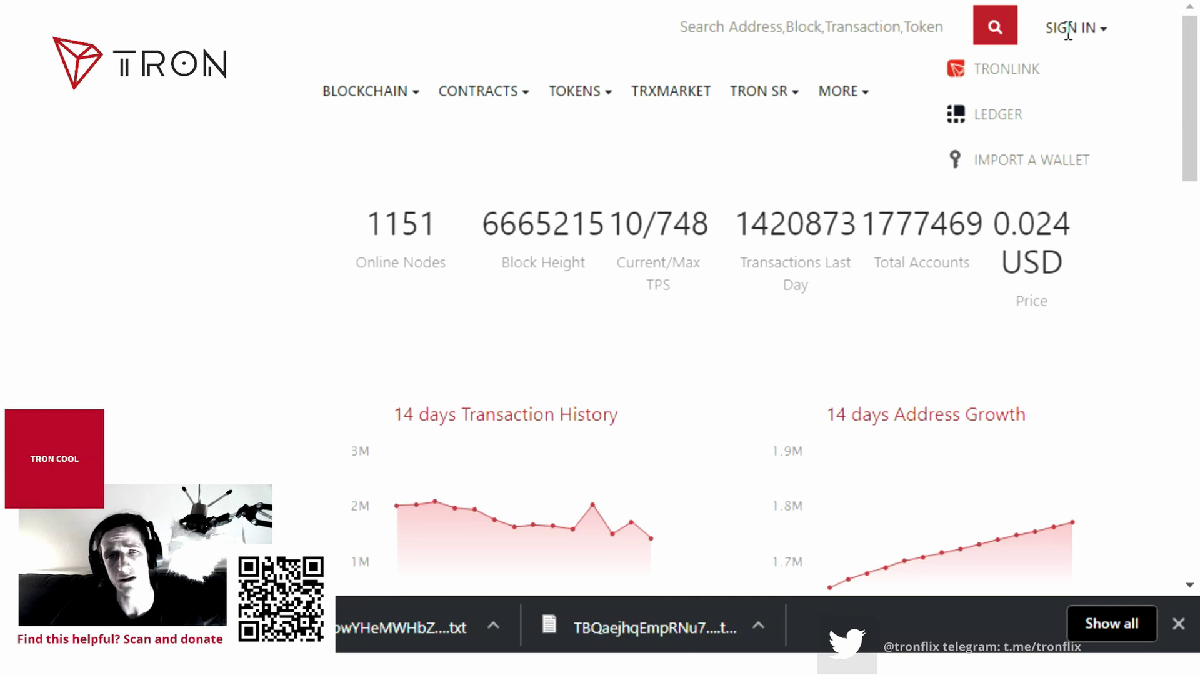
Bring up the Import a Wallet options and focus the empty Private Key field
{"action": "left_click", "coordinate": [1012, 168]}
{"action": "left_click", "coordinate": [759, 167]}
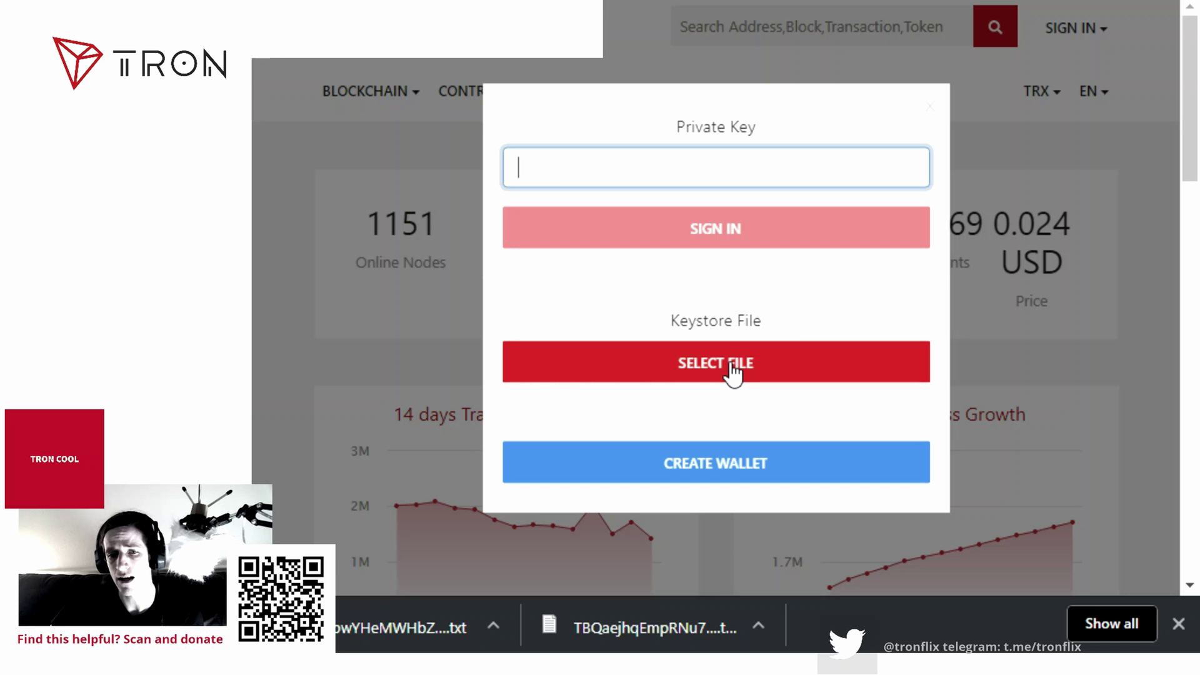
Start creating a new wallet and enter a password the strength check rates 'good'
{"action": "left_click", "coordinate": [737, 472]}
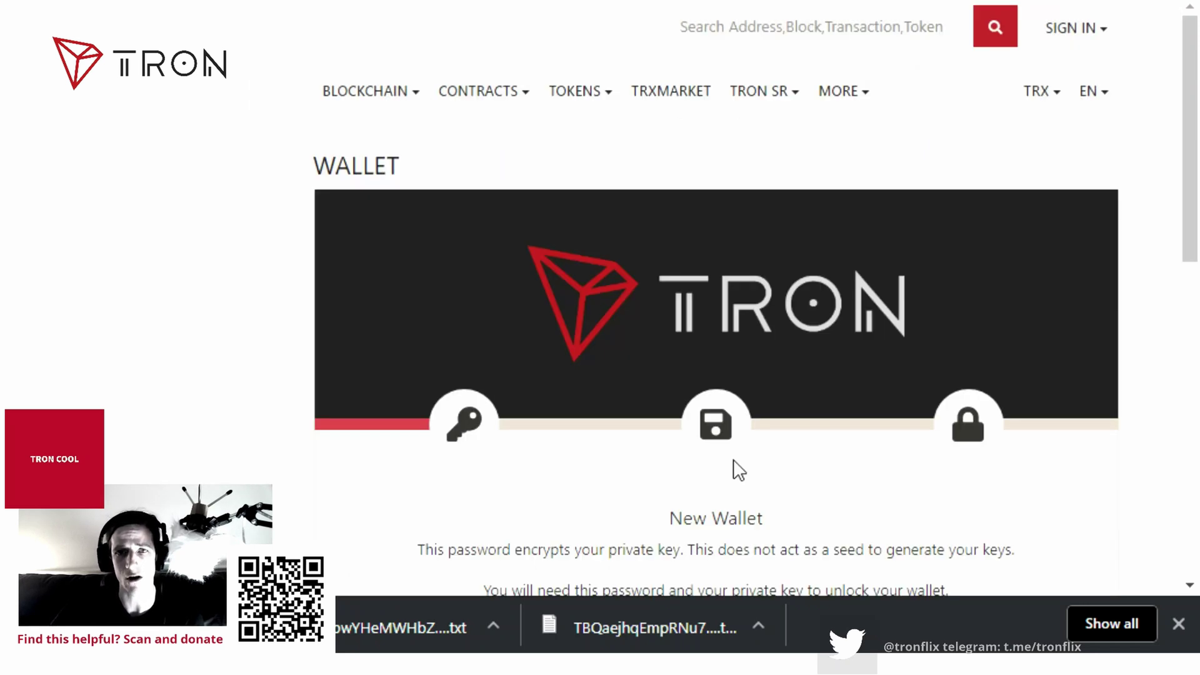
{"action": "scroll", "coordinate": [764, 201], "scroll_direction": "down", "scroll_amount": 2}
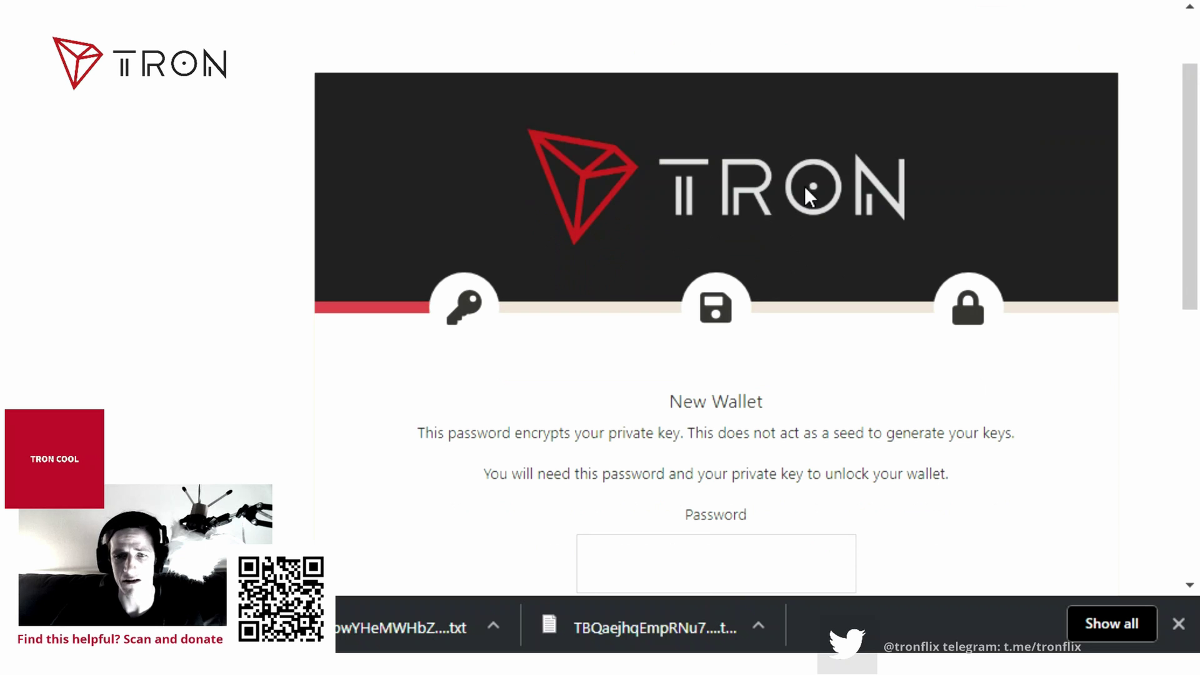
{"action": "scroll", "coordinate": [815, 209], "scroll_direction": "down", "scroll_amount": 2}
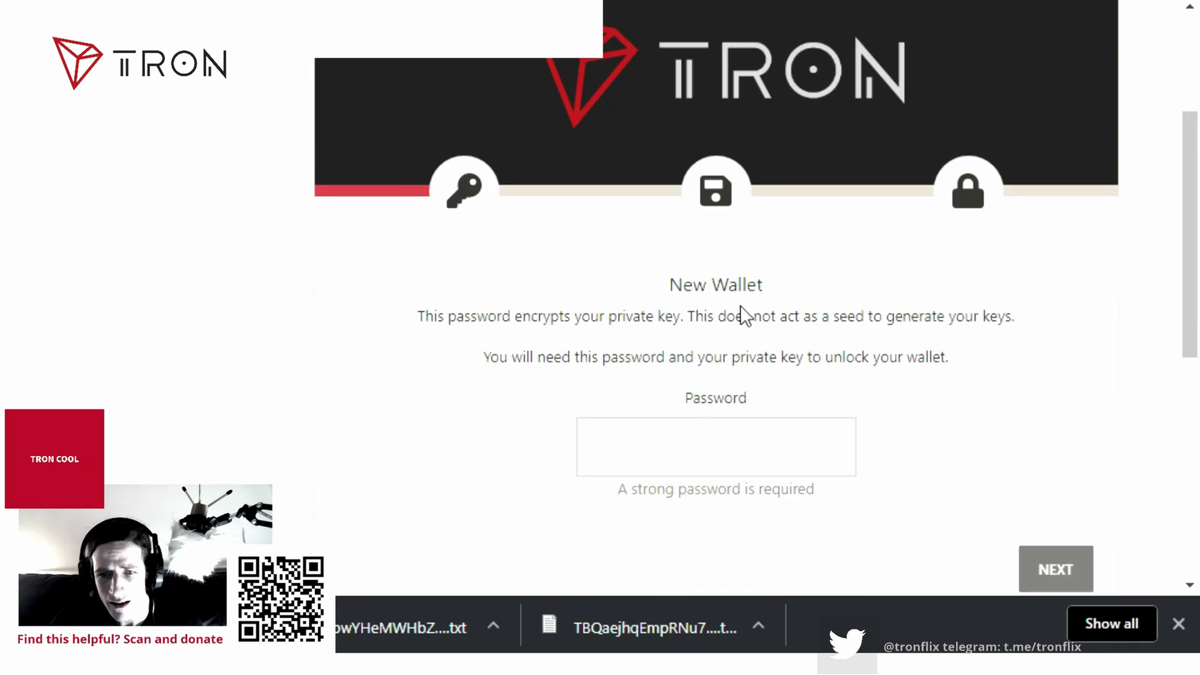
{"action": "left_click", "coordinate": [701, 451]}
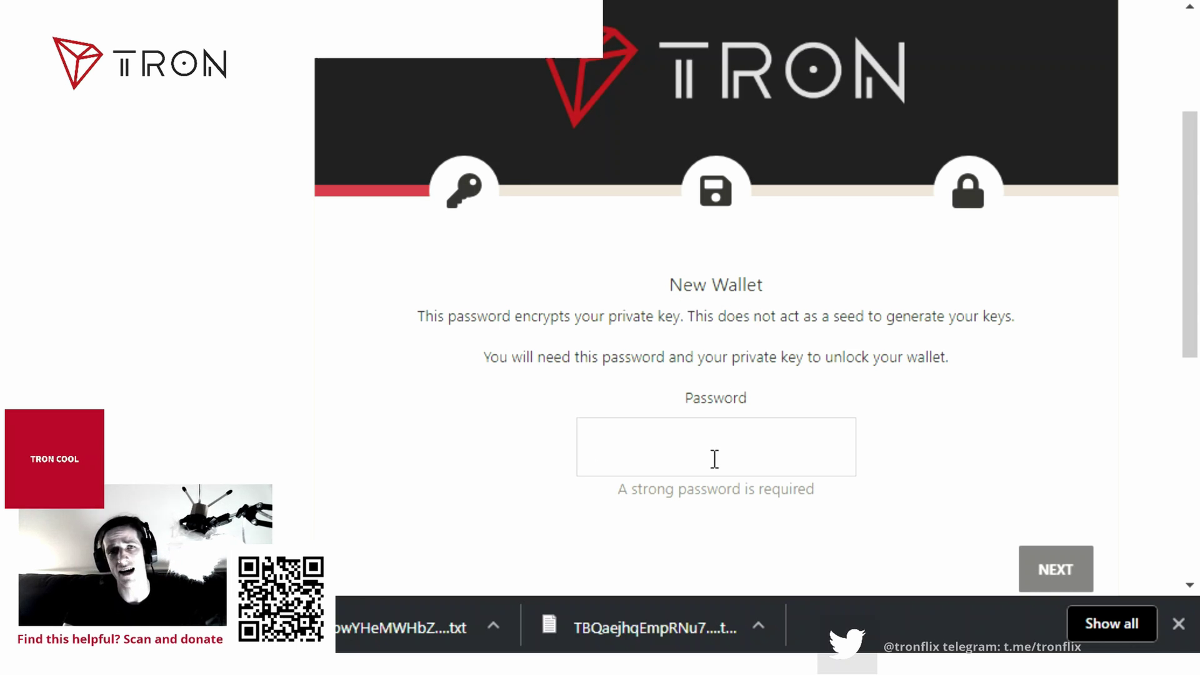
{"action": "type", "text": "•••••••••"}
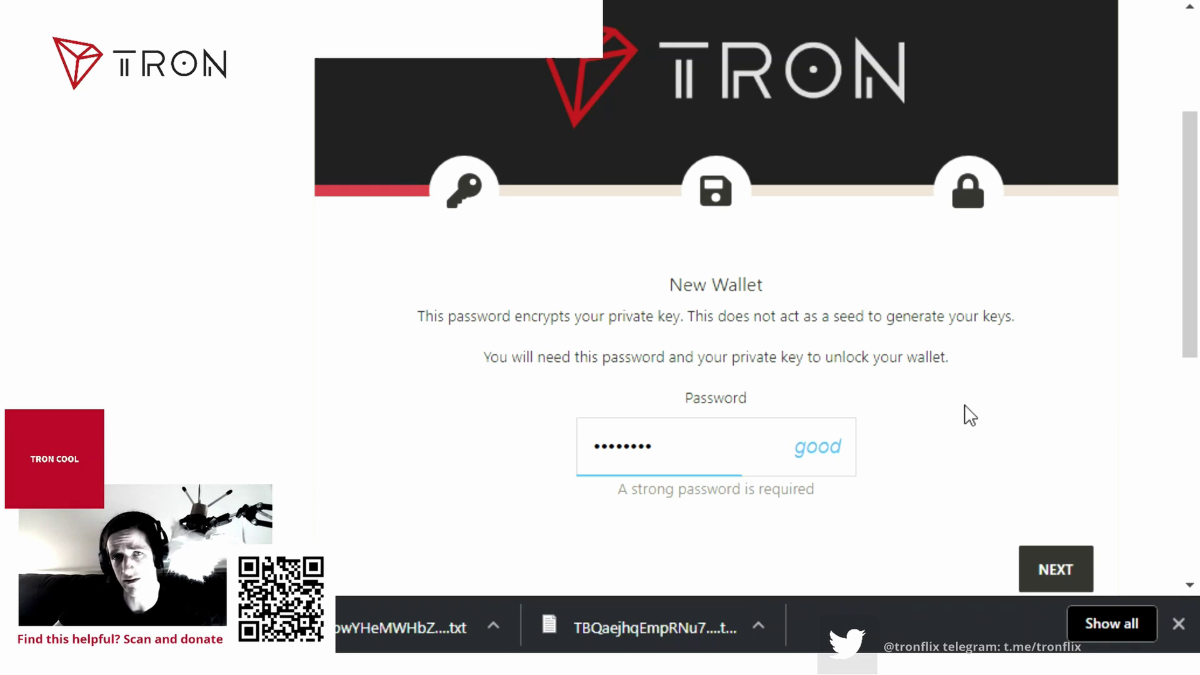
{"action": "scroll", "coordinate": [975, 420], "scroll_direction": "down", "scroll_amount": 2}
Continue to the Save Your Keystore File step and download the encrypted keystore file
{"action": "left_click", "coordinate": [1074, 455]}
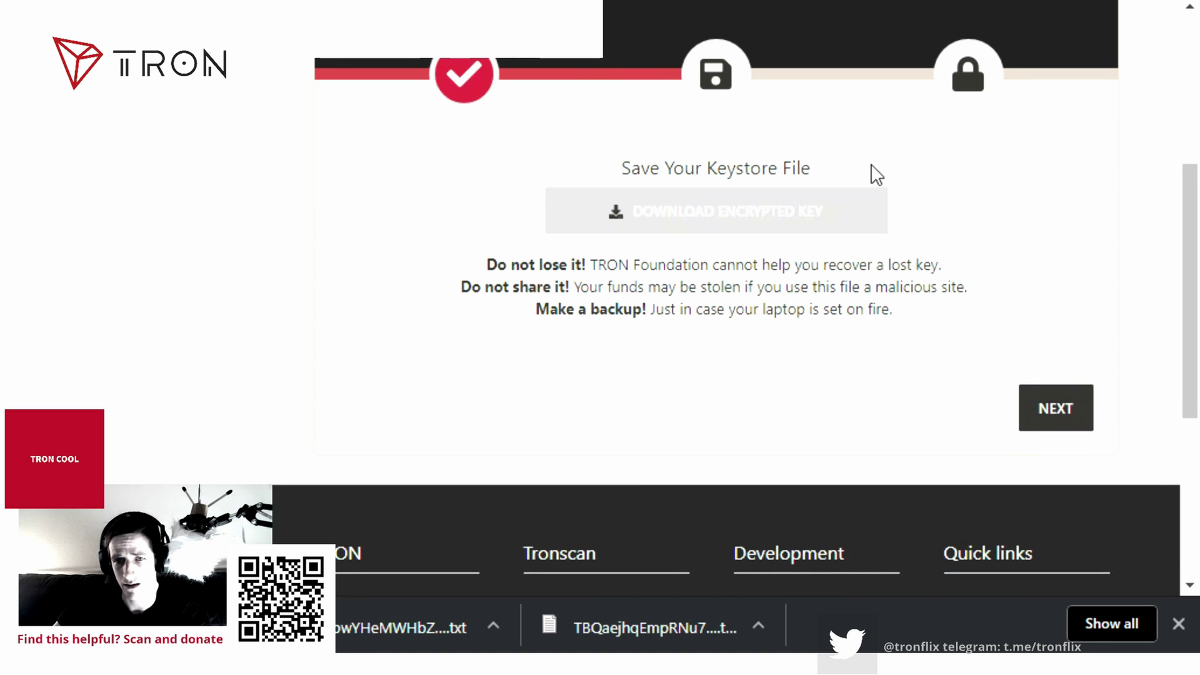
{"action": "scroll", "coordinate": [875, 281], "scroll_direction": "up", "scroll_amount": 2}
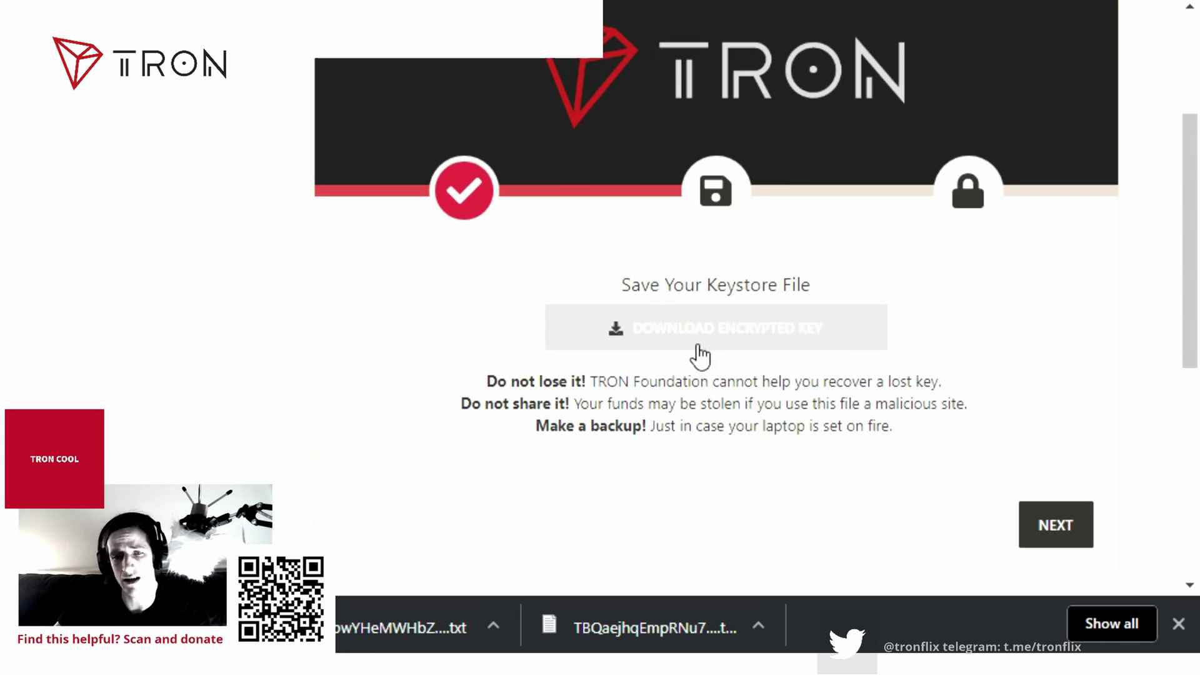
{"action": "left_click", "coordinate": [723, 332]}
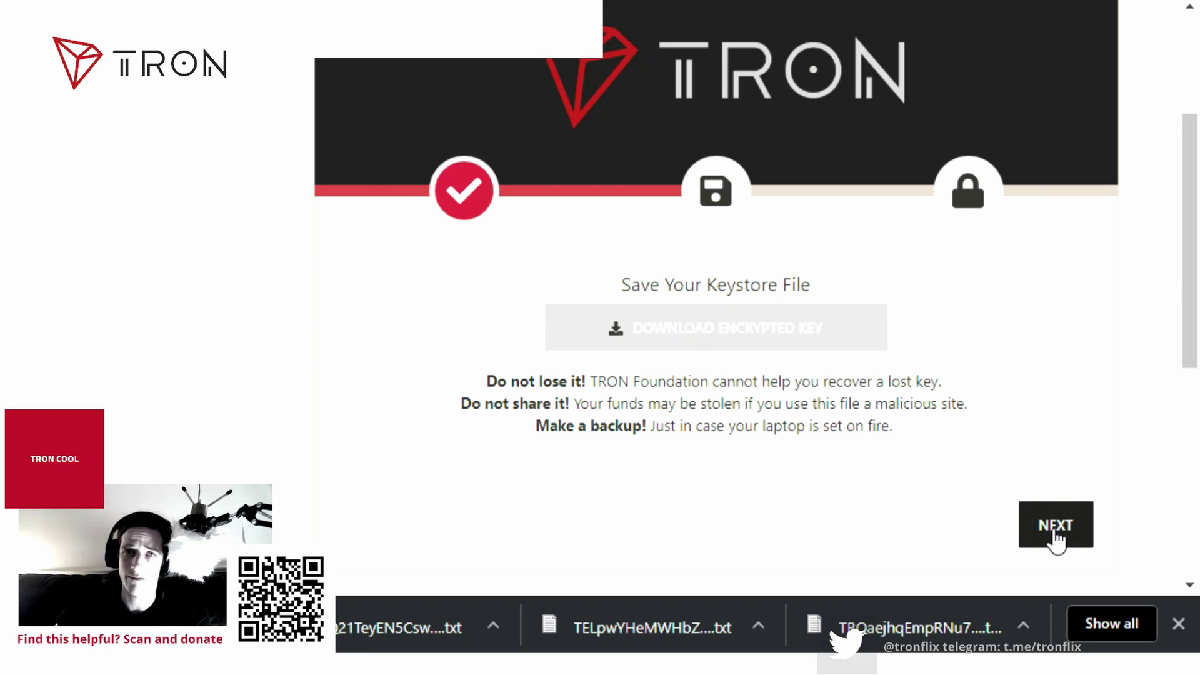
Advance to the Save Your Private Key step and select the whole private key
{"action": "left_click", "coordinate": [1056, 537]}
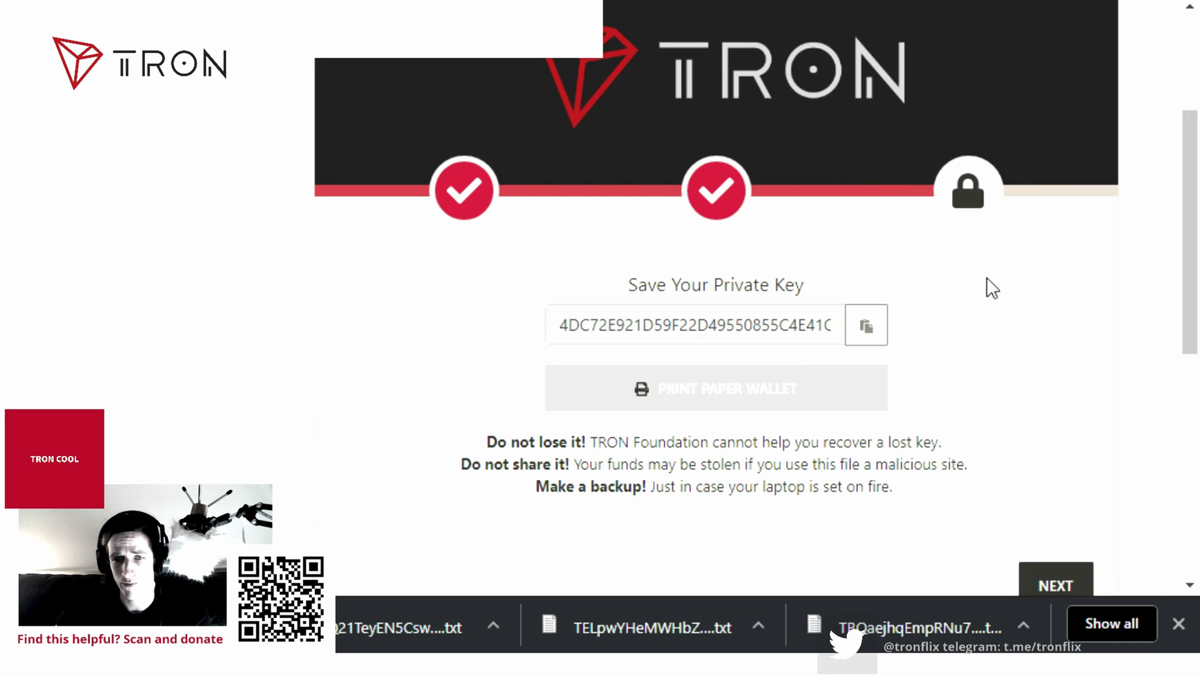
{"action": "scroll", "coordinate": [986, 271], "scroll_direction": "down", "scroll_amount": 2}
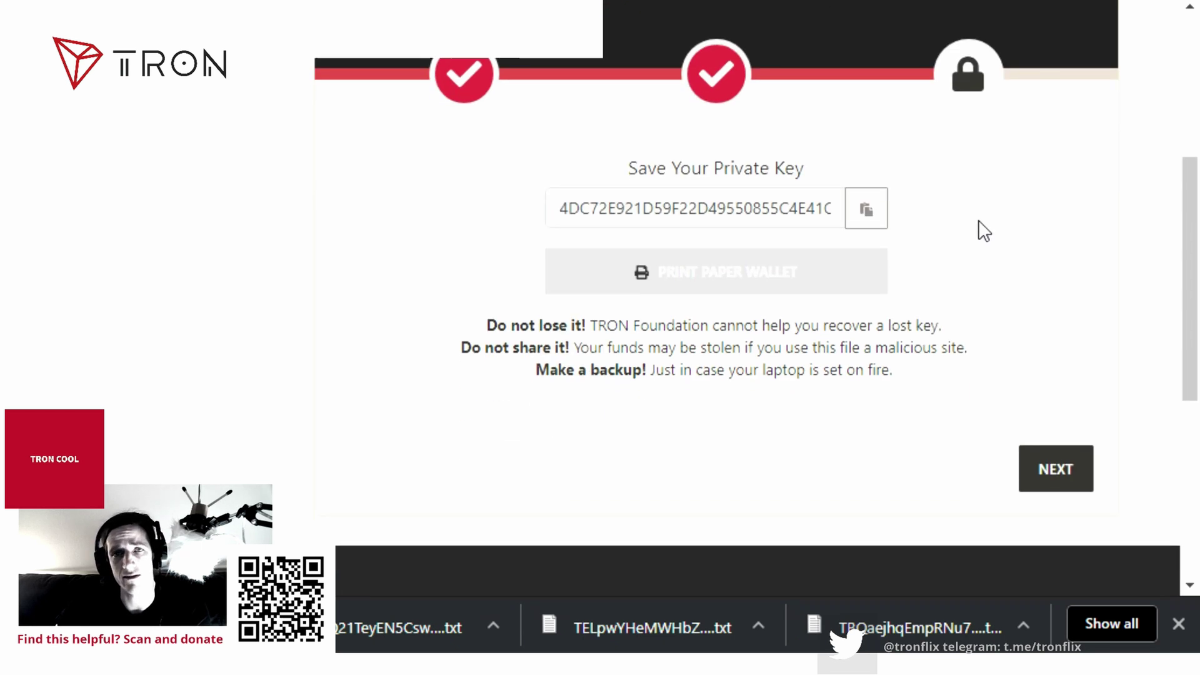
{"action": "scroll", "coordinate": [985, 232], "scroll_direction": "up", "scroll_amount": 2}
{"action": "double_click", "coordinate": [687, 327]}
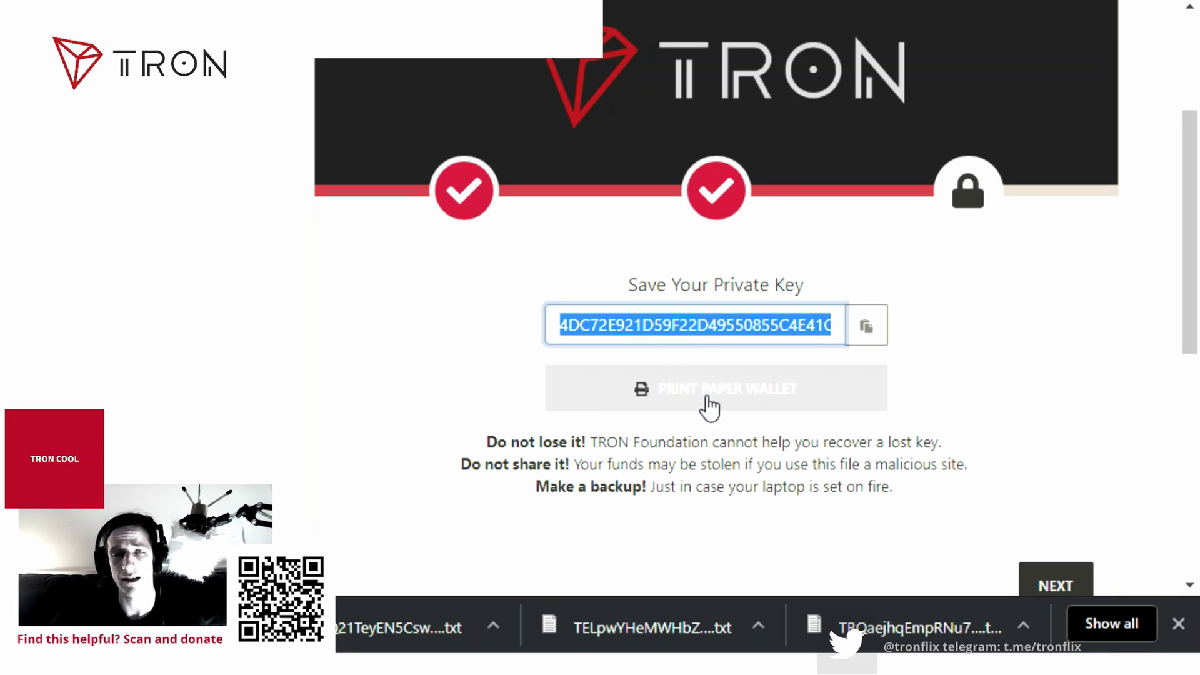
Open the paper wallet without printing and inspect its address and private key
{"action": "left_click", "coordinate": [707, 398]}
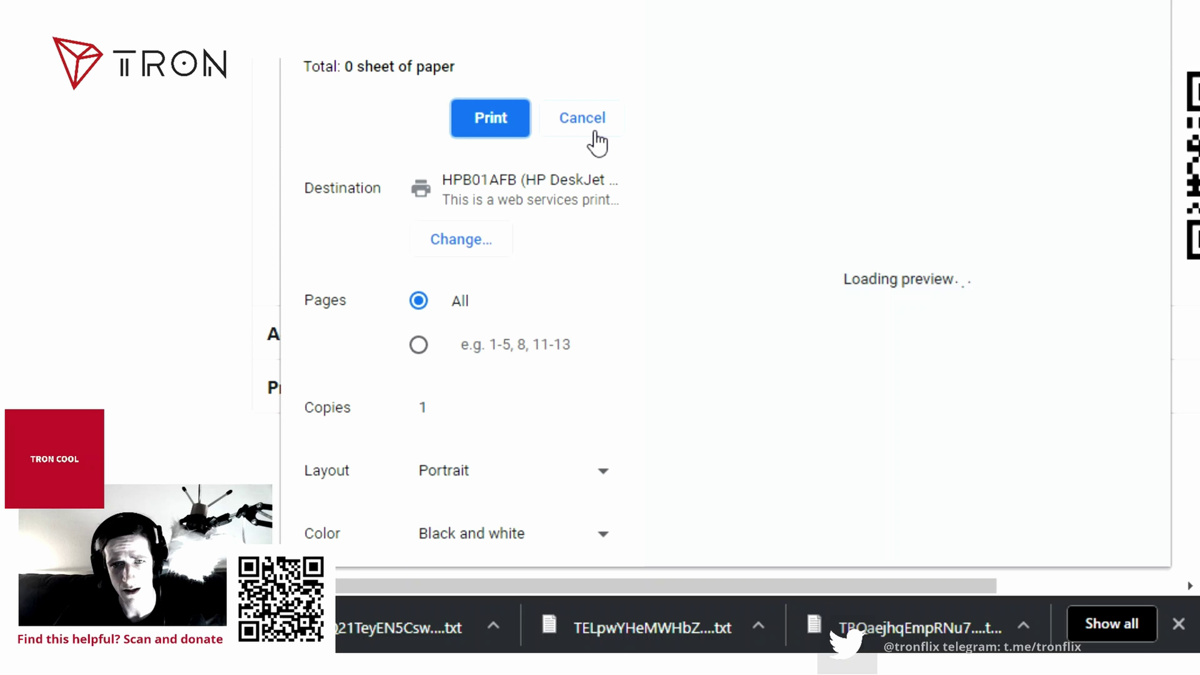
{"action": "left_click", "coordinate": [582, 118]}
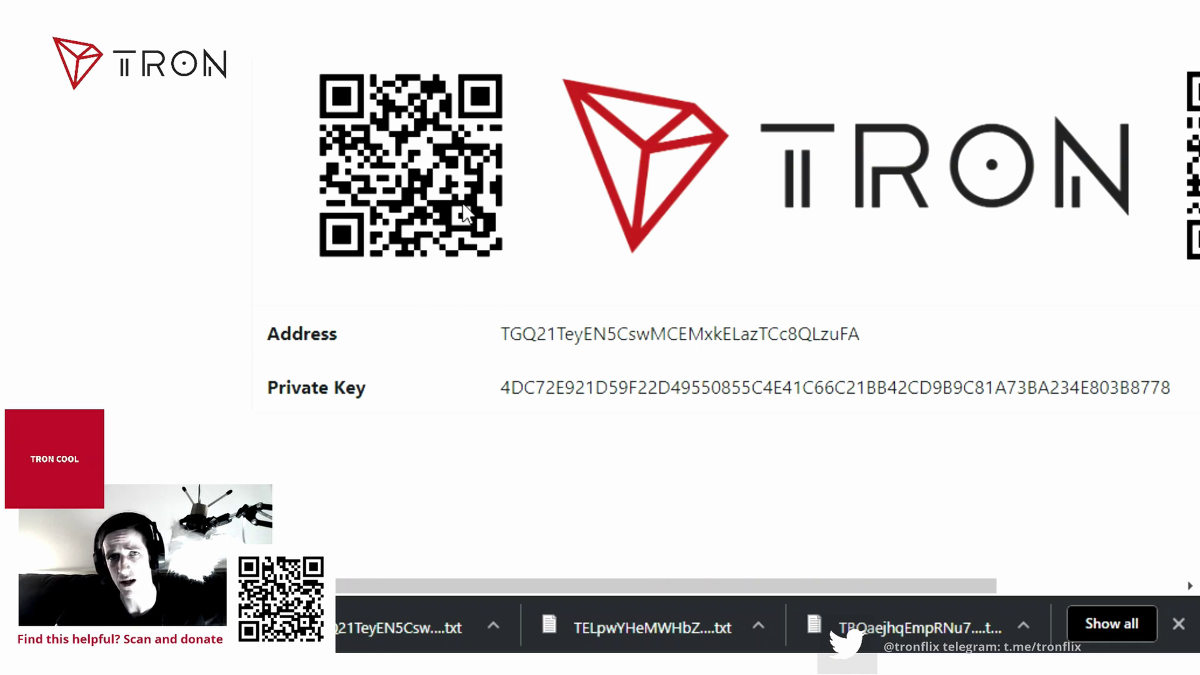
{"action": "left_click_drag", "start_coordinate": [919, 343], "coordinate": [503, 341]}
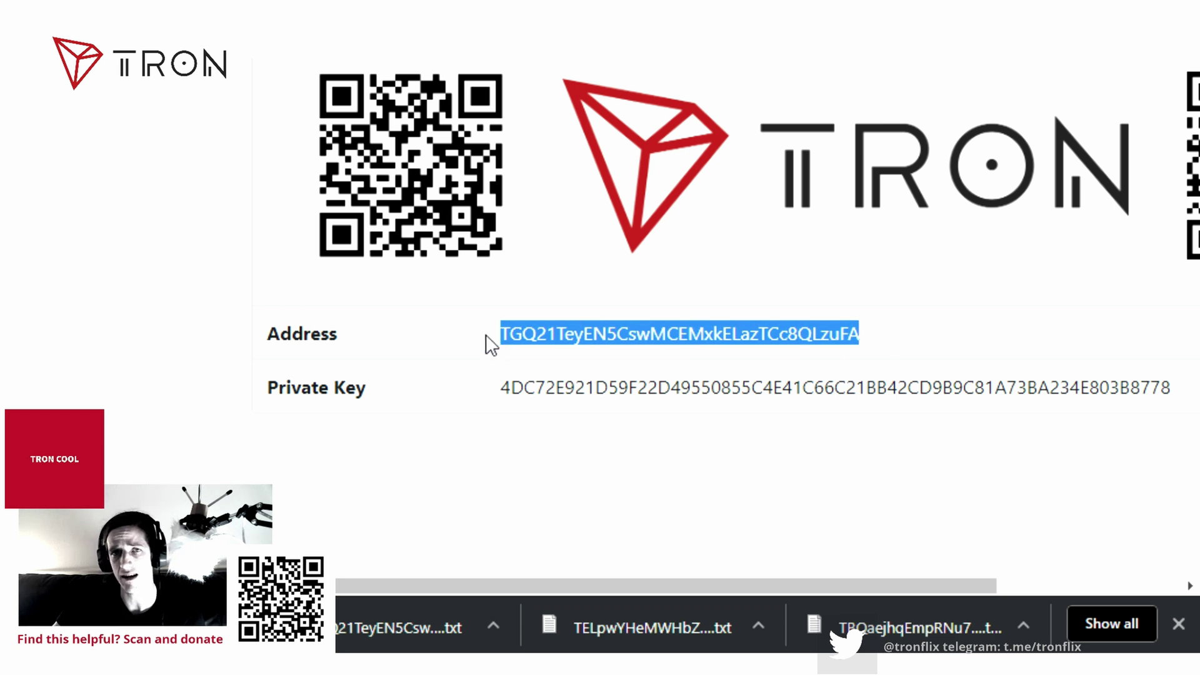
{"action": "left_click_drag", "start_coordinate": [453, 585], "coordinate": [654, 586]}
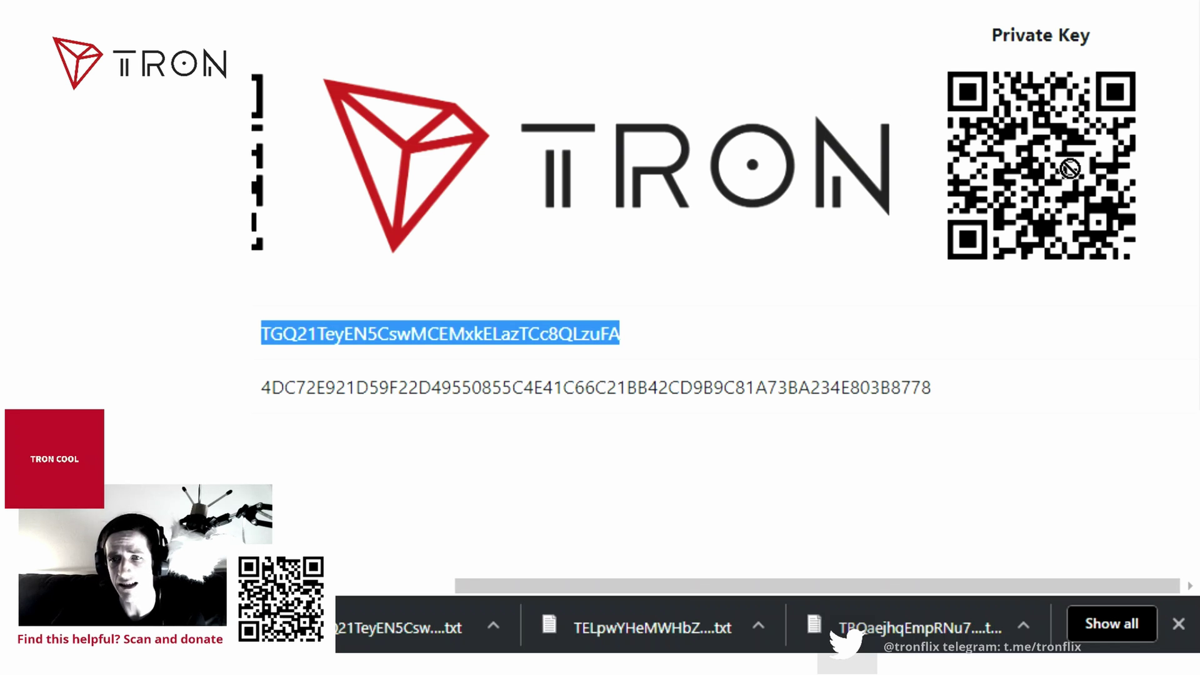
{"action": "left_click", "coordinate": [1176, 92]}
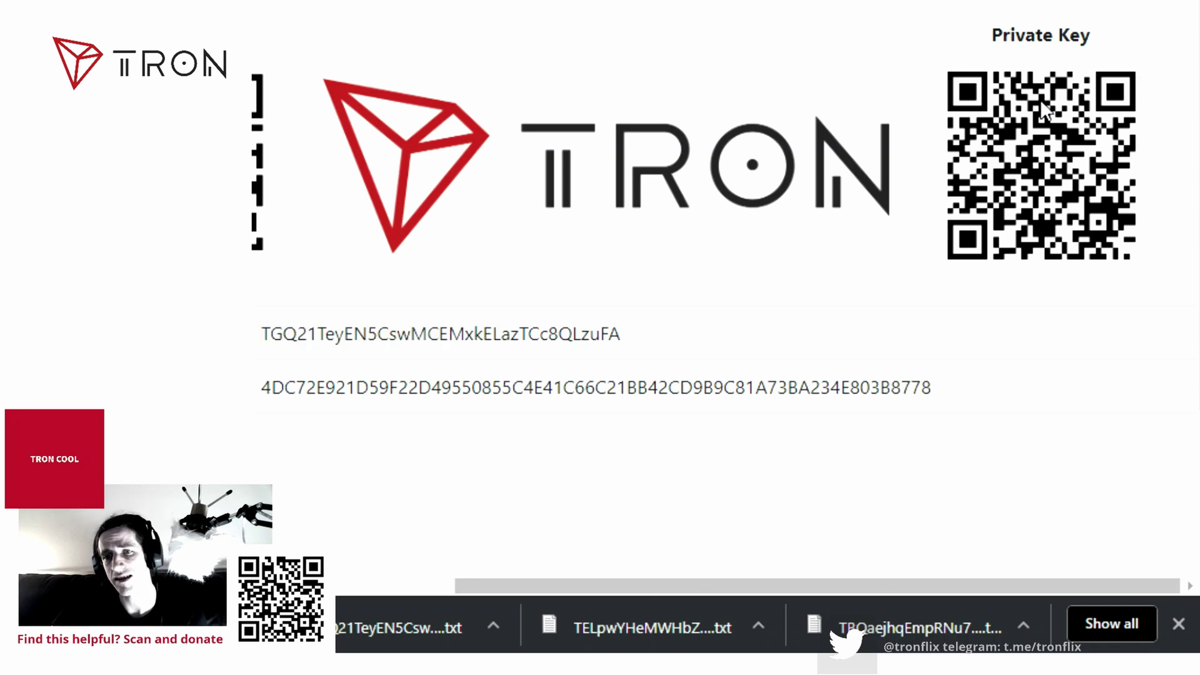
{"action": "left_click_drag", "start_coordinate": [843, 584], "coordinate": [754, 584]}
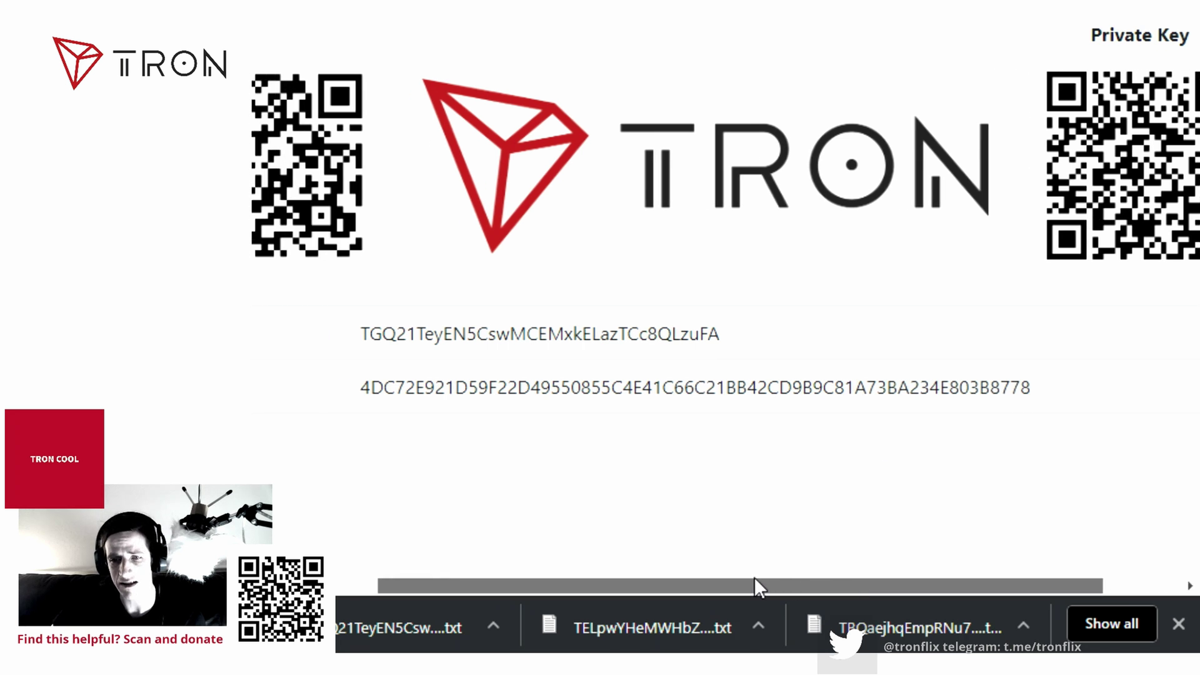
{"action": "left_click_drag", "start_coordinate": [1080, 400], "coordinate": [363, 394]}
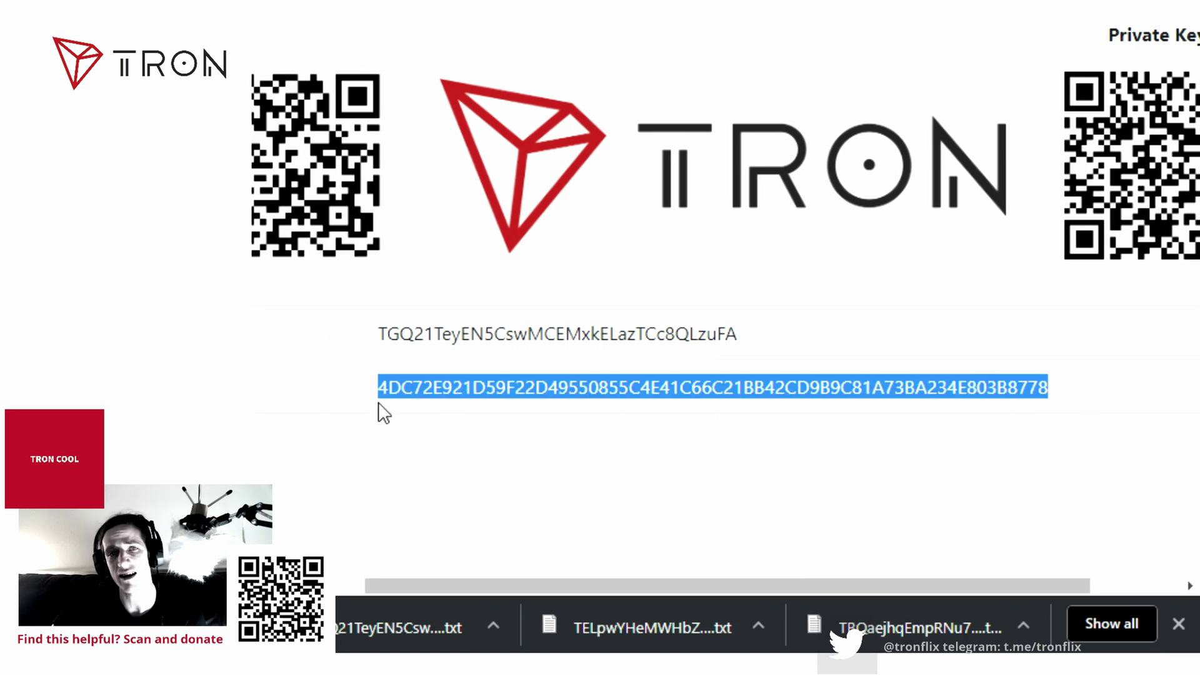
{"action": "left_click_drag", "start_coordinate": [813, 588], "coordinate": [903, 582]}
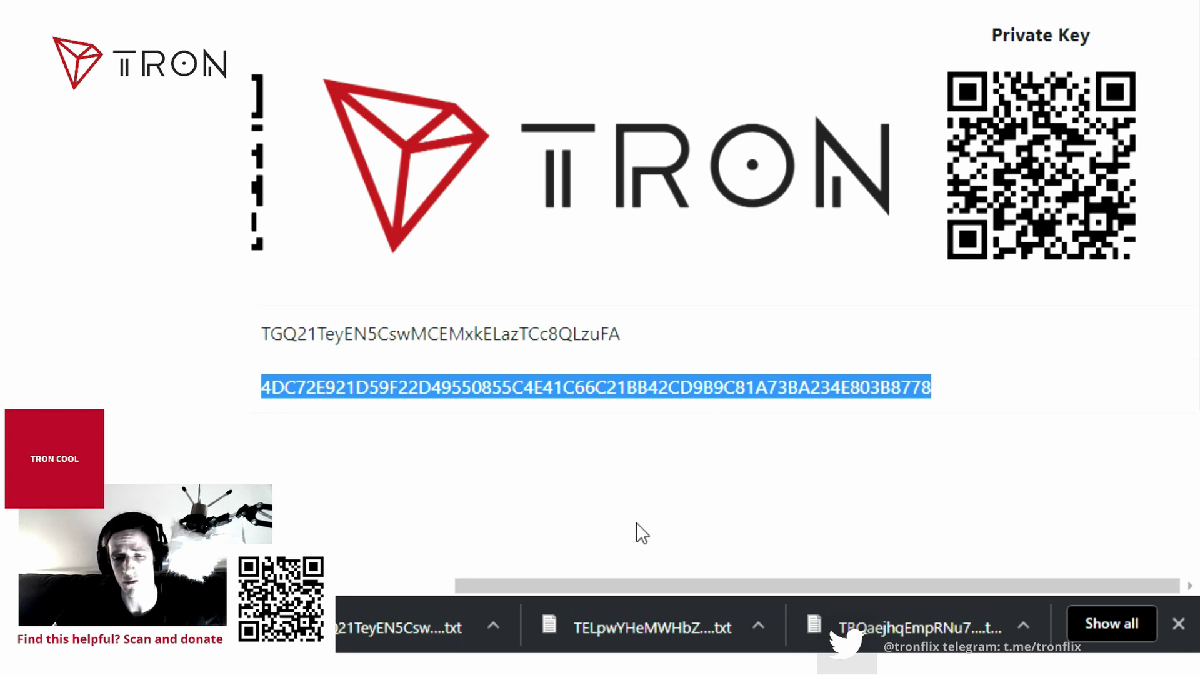
{"action": "left_click_drag", "start_coordinate": [663, 589], "coordinate": [374, 558]}
{"action": "left_click", "coordinate": [437, 317]}
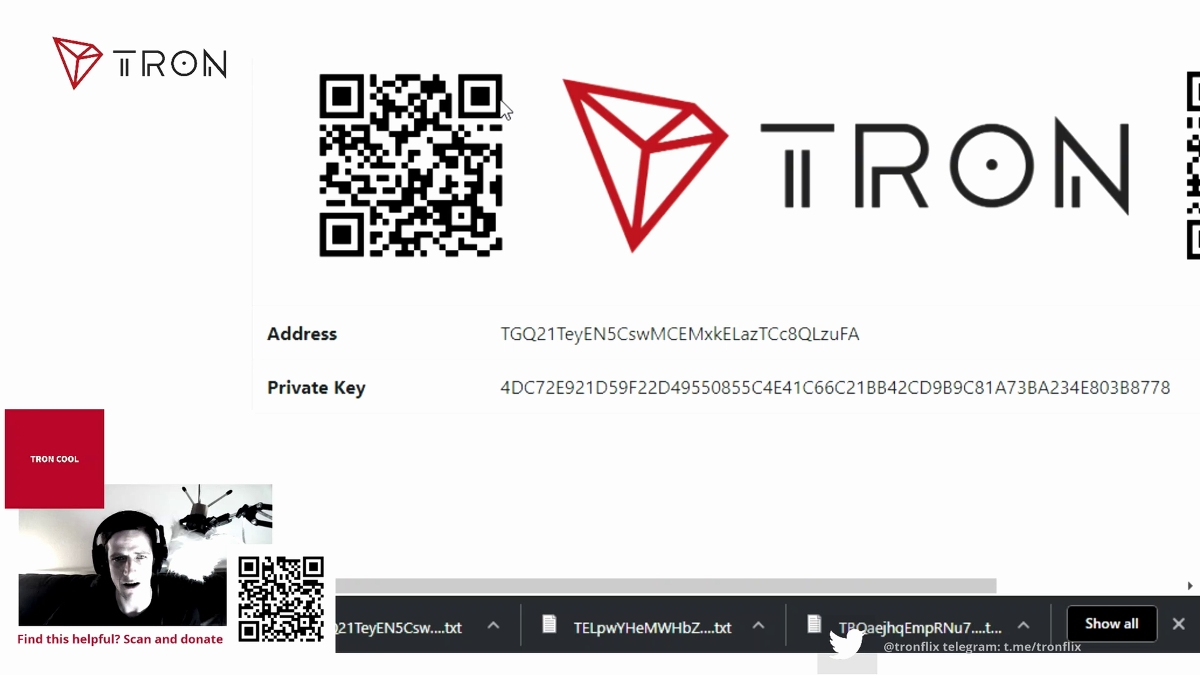
Close the paper wallet tab and finish the wallet setup wizard
{"action": "key", "text": "ctrl+w"}
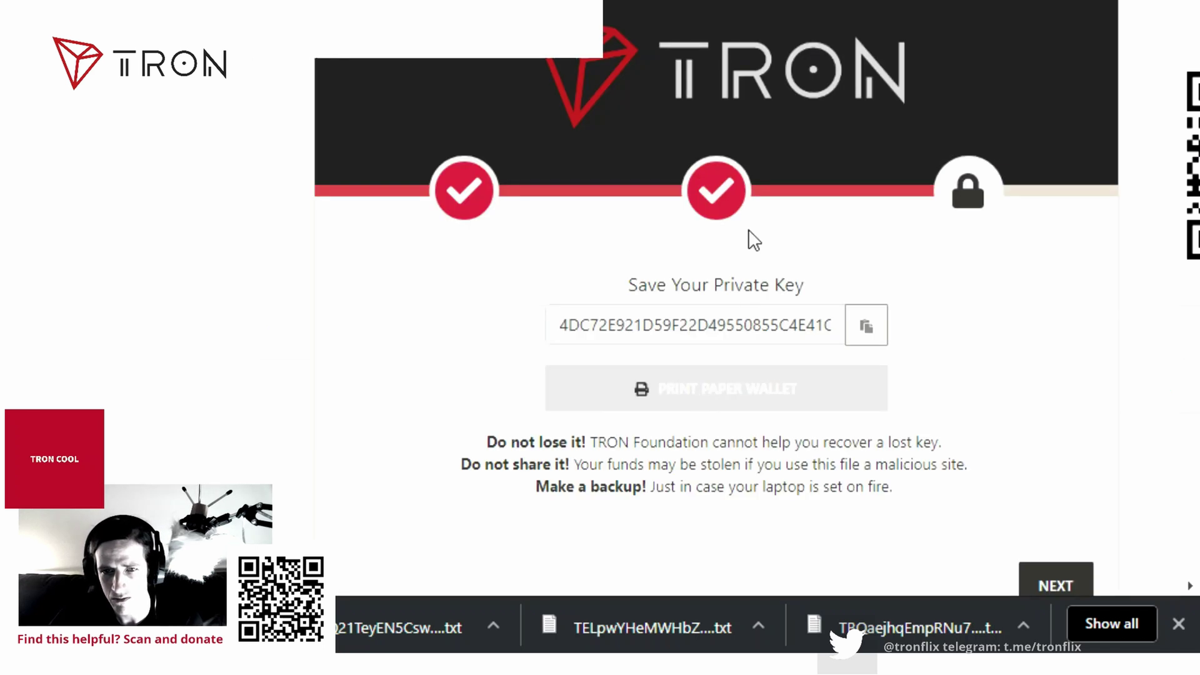
{"action": "scroll", "coordinate": [781, 225], "scroll_direction": "down", "scroll_amount": 2}
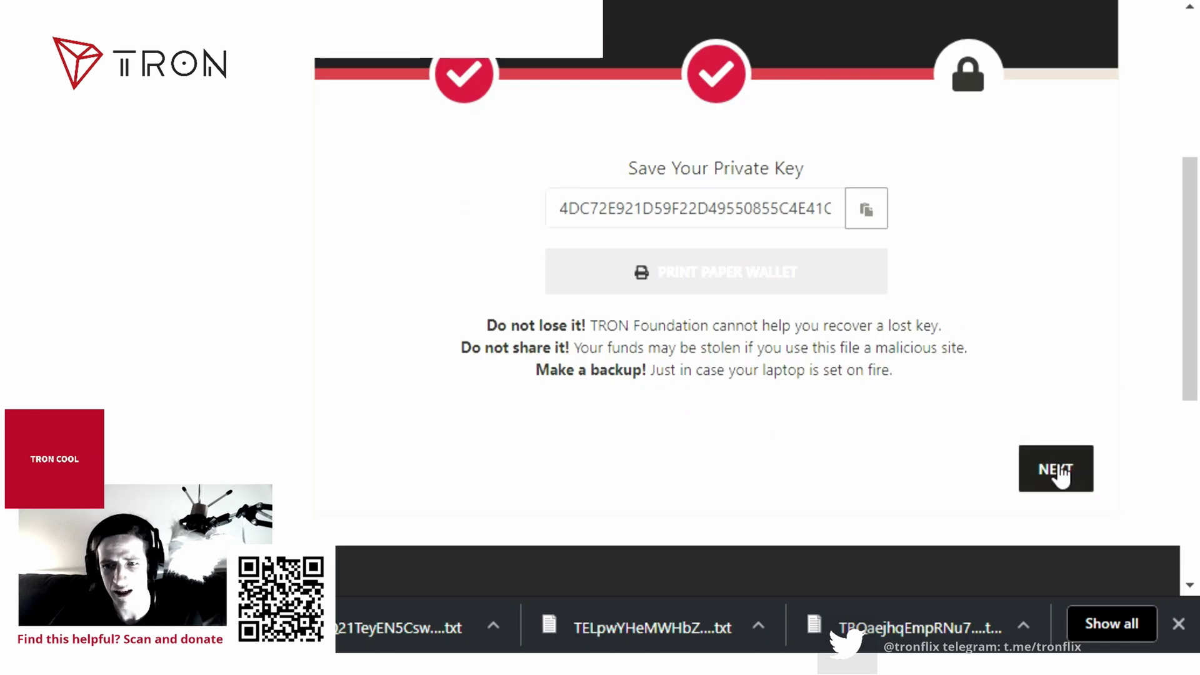
{"action": "left_click", "coordinate": [1040, 468]}
Go from the 'Your new wallet is ready' screen to the new wallet's account page
{"action": "scroll", "coordinate": [902, 219], "scroll_direction": "up", "scroll_amount": 2}
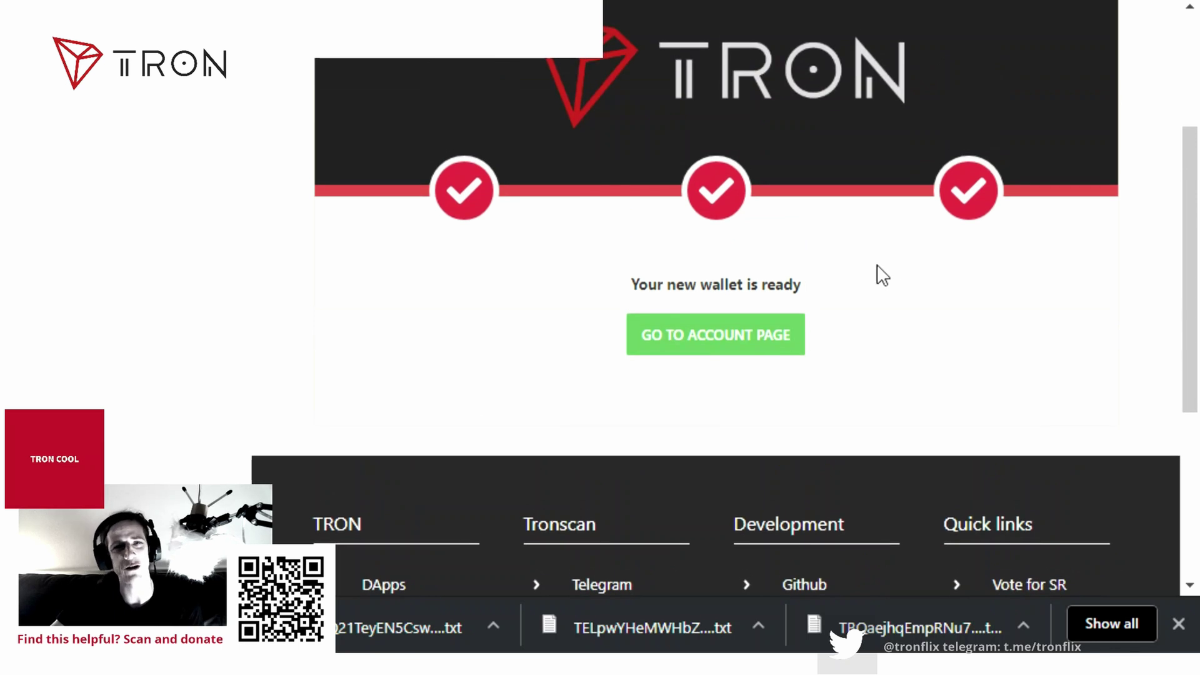
{"action": "left_click", "coordinate": [752, 340]}
{"action": "scroll", "coordinate": [857, 287], "scroll_direction": "up", "scroll_amount": 4}
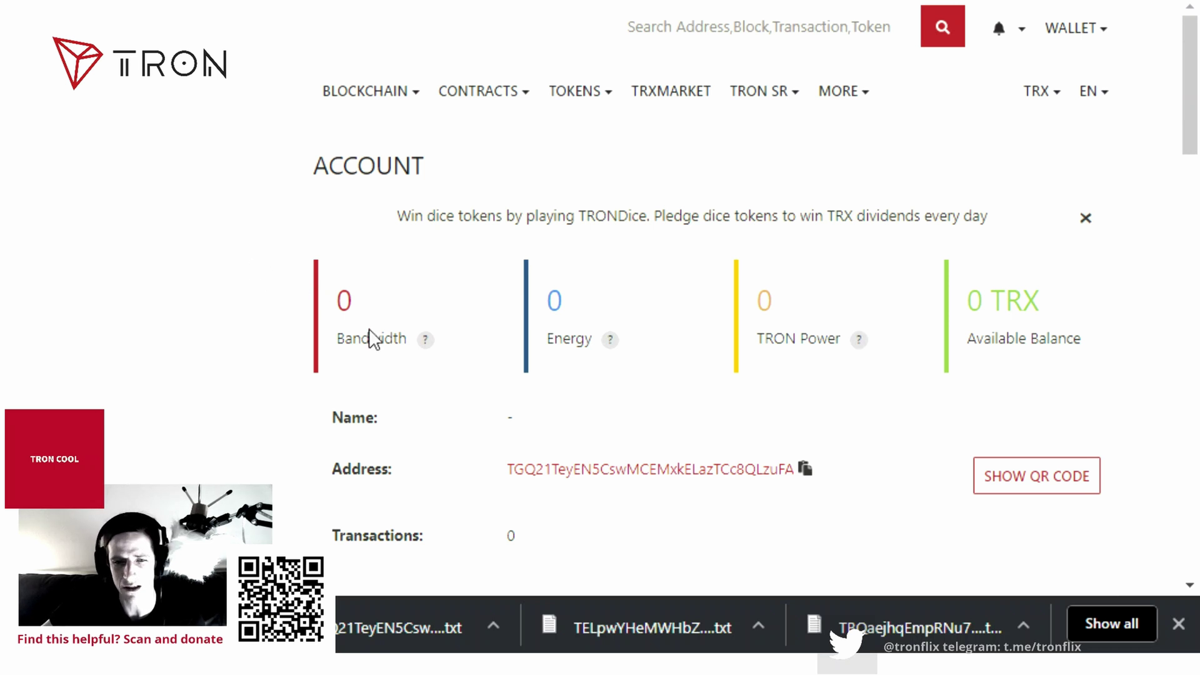
{"action": "mouse_move", "coordinate": [427, 347]}
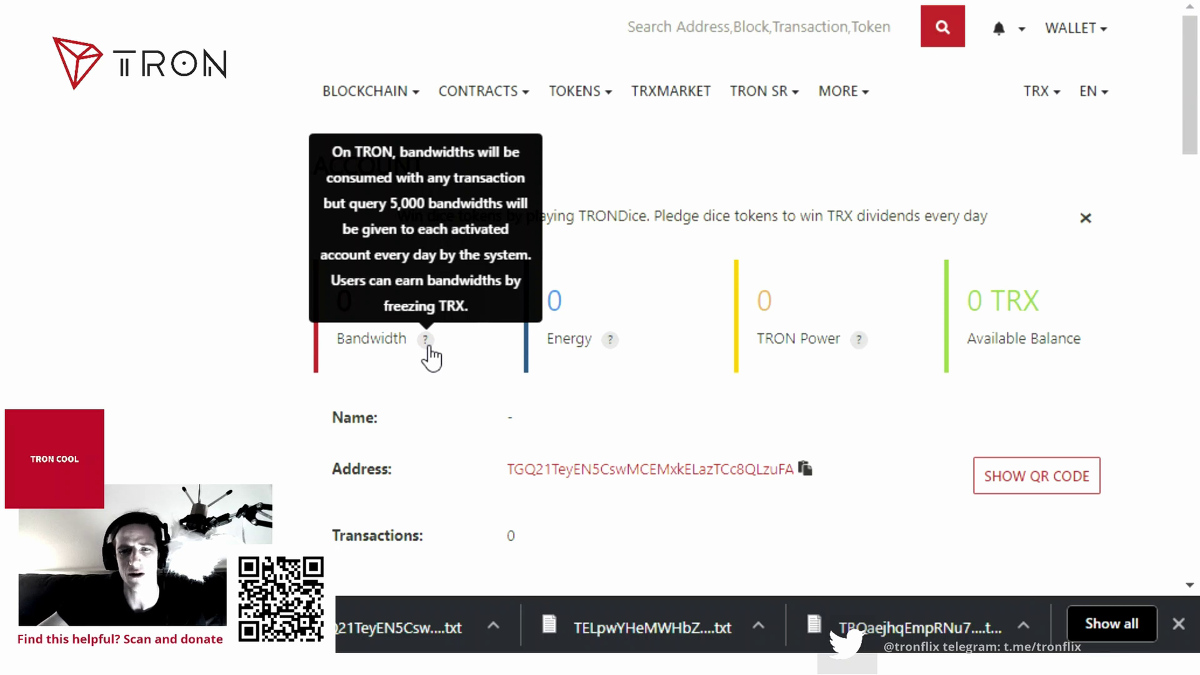
{"action": "mouse_move", "coordinate": [1000, 291]}
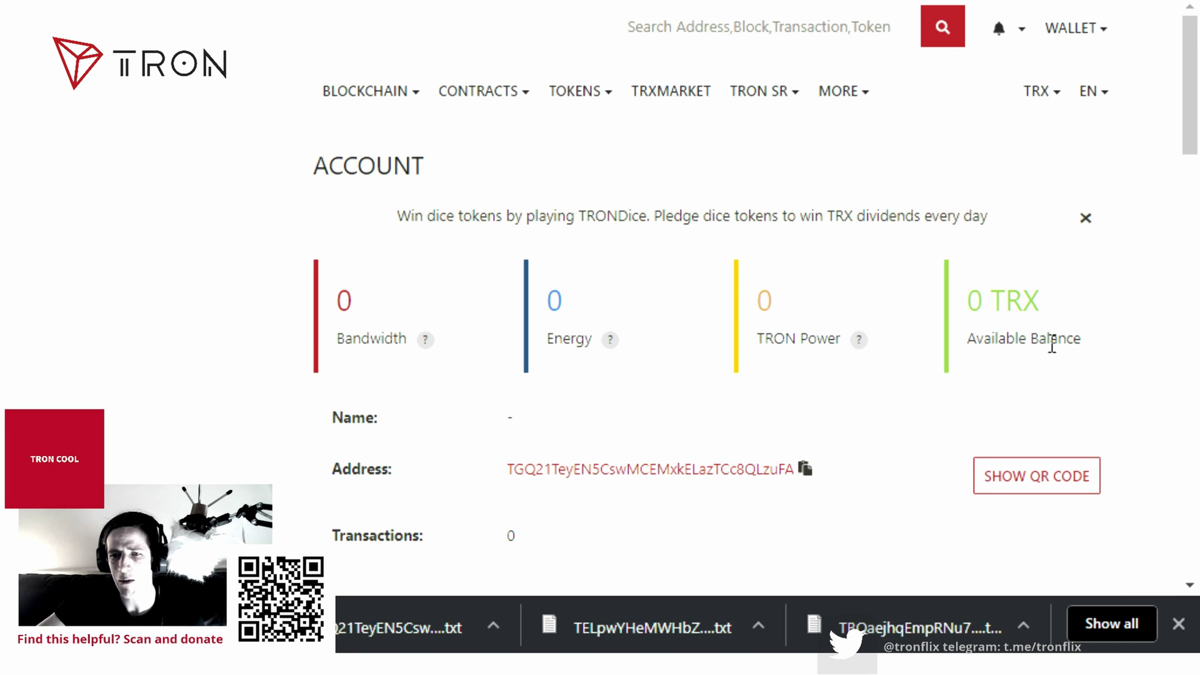
{"action": "left_click_drag", "start_coordinate": [969, 302], "coordinate": [1051, 313]}
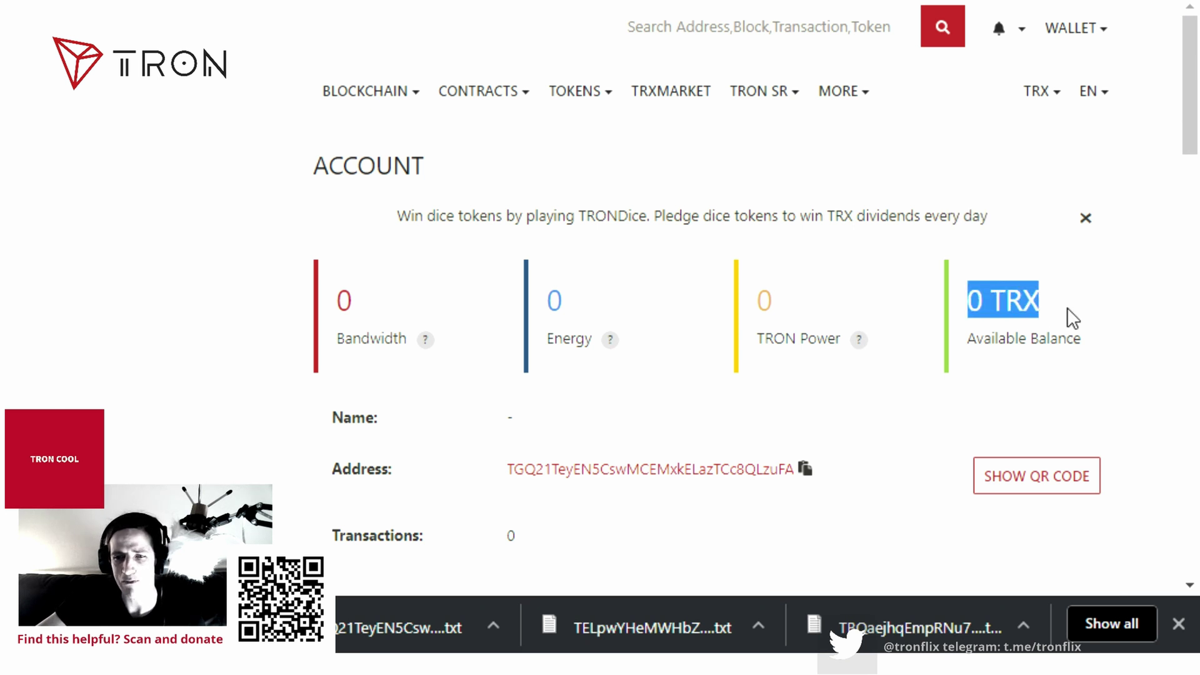
{"action": "left_click", "coordinate": [1071, 316]}
{"action": "mouse_move", "coordinate": [976, 301]}
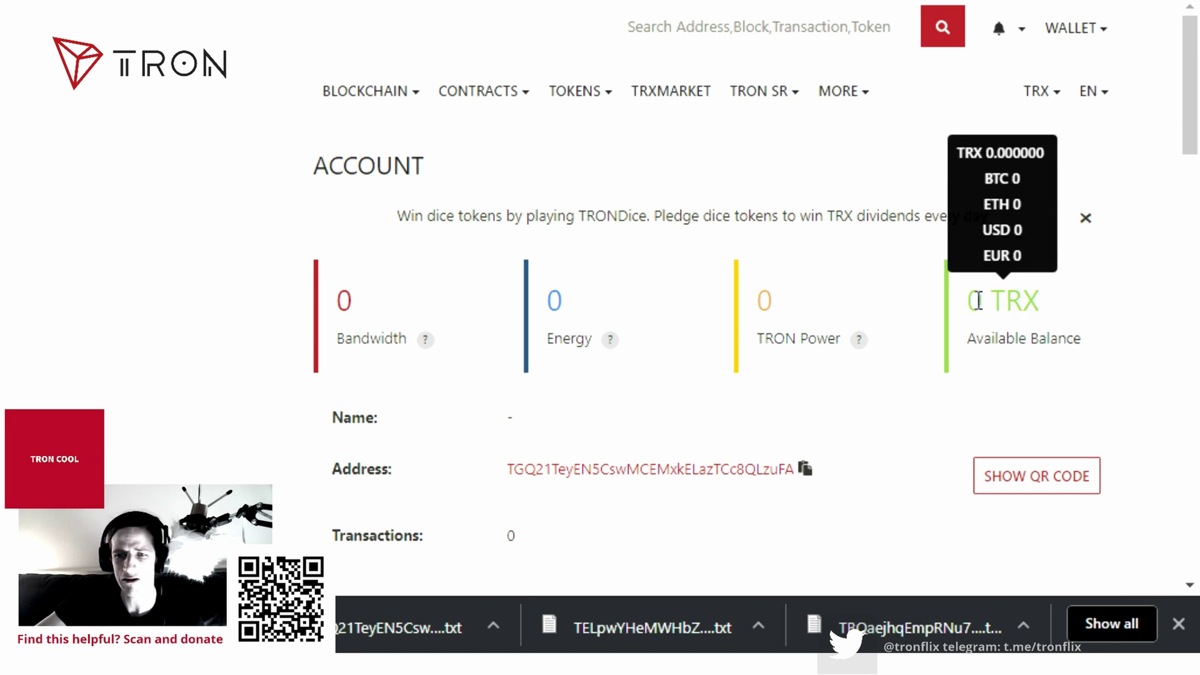
{"action": "scroll", "coordinate": [1071, 311], "scroll_direction": "down", "scroll_amount": 5}
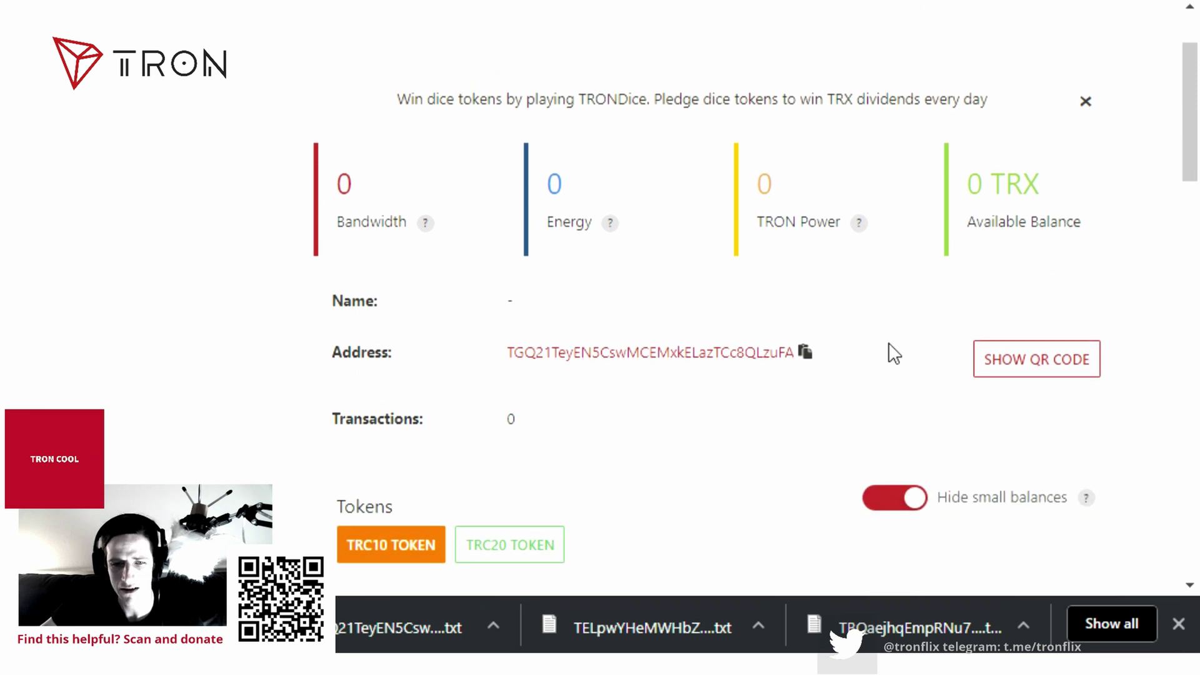
{"action": "scroll", "coordinate": [538, 163], "scroll_direction": "down", "scroll_amount": 3}
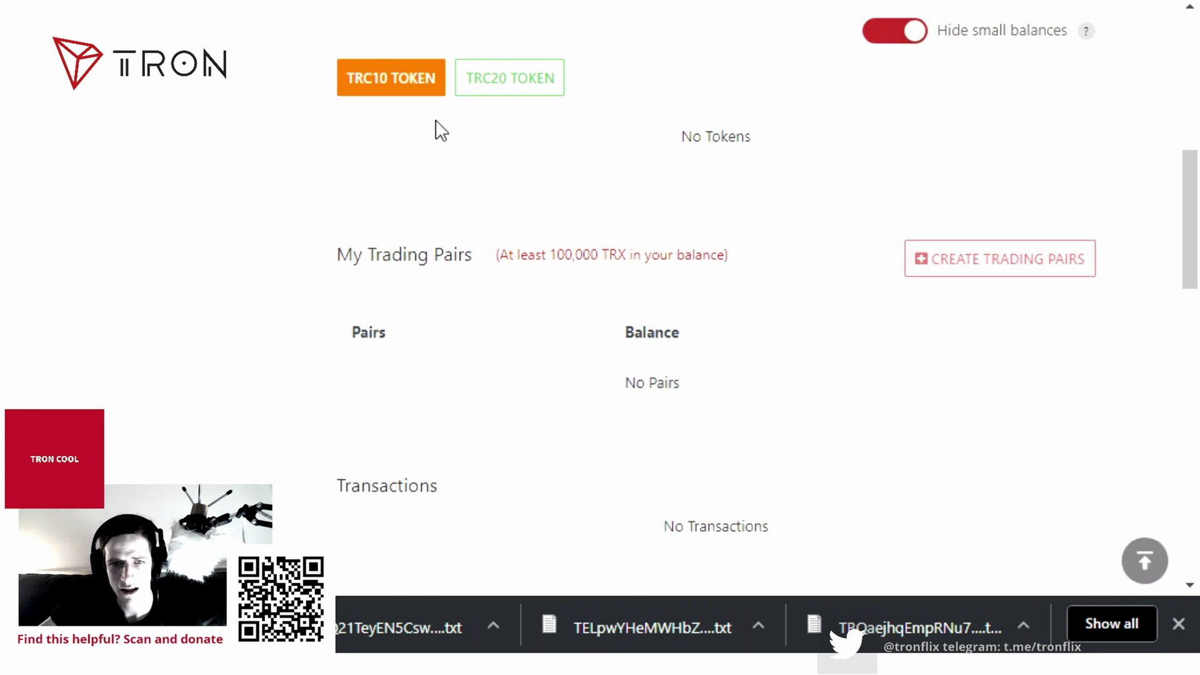
{"action": "scroll", "coordinate": [421, 175], "scroll_direction": "up", "scroll_amount": 7}
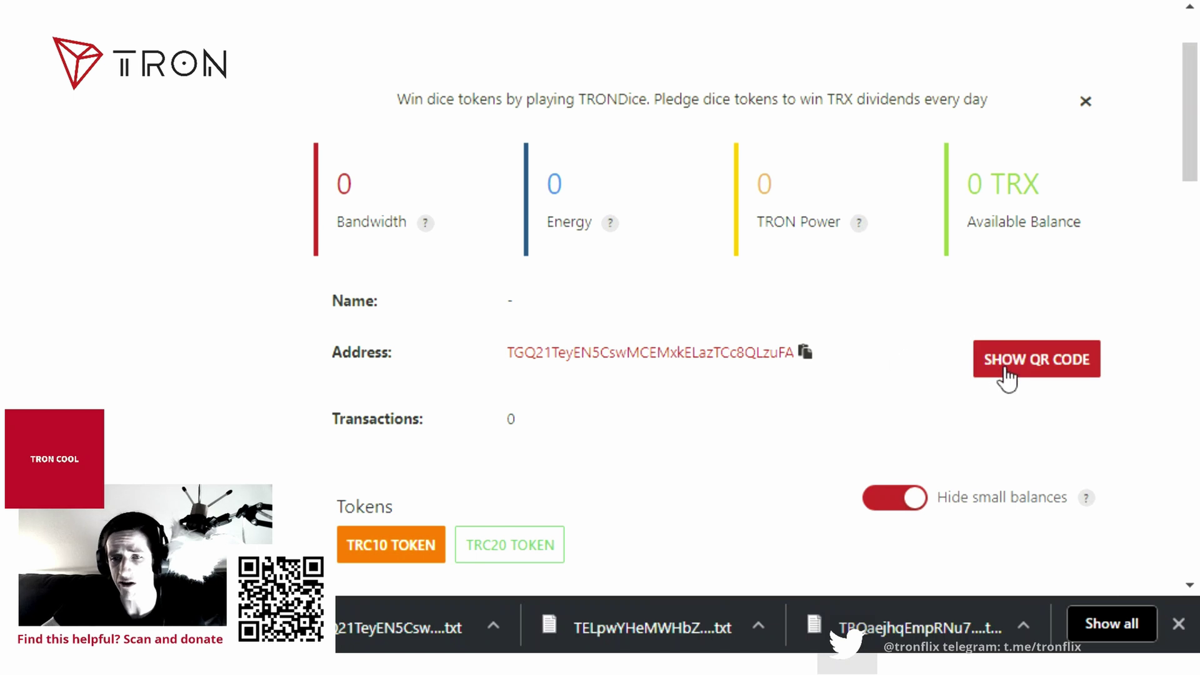
{"action": "left_click", "coordinate": [982, 359]}
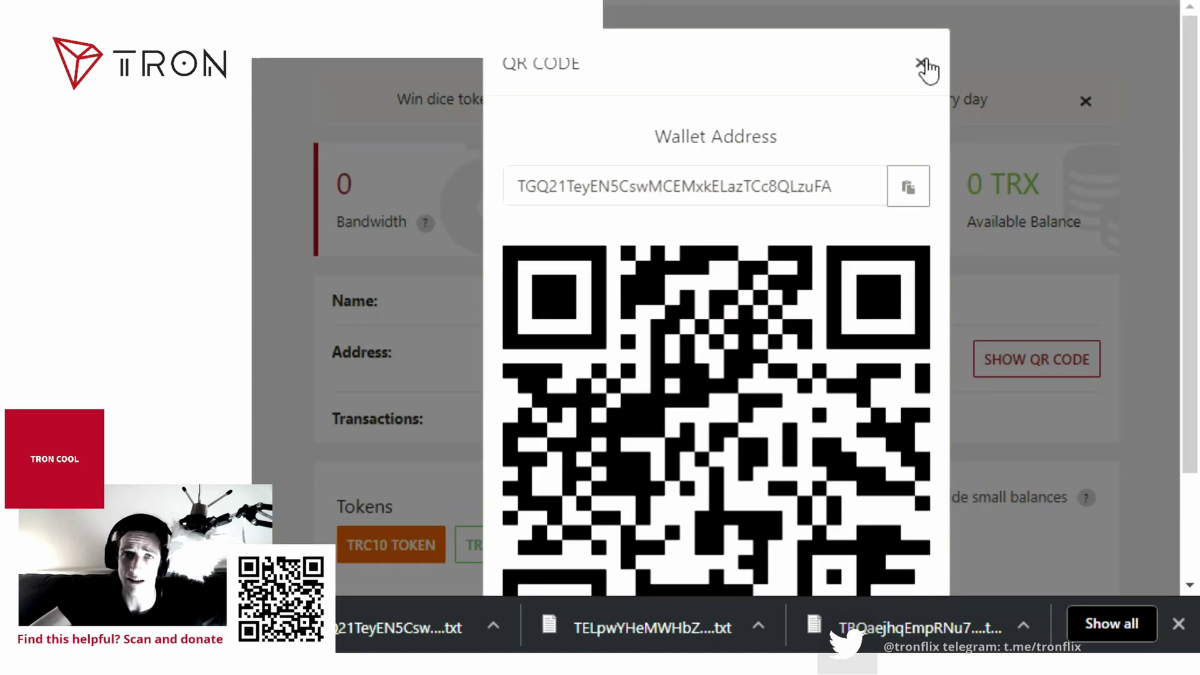
{"action": "left_click", "coordinate": [923, 64]}
{"action": "scroll", "coordinate": [670, 335], "scroll_direction": "down", "scroll_amount": 3}
{"action": "left_click_drag", "start_coordinate": [546, 188], "coordinate": [494, 178]}
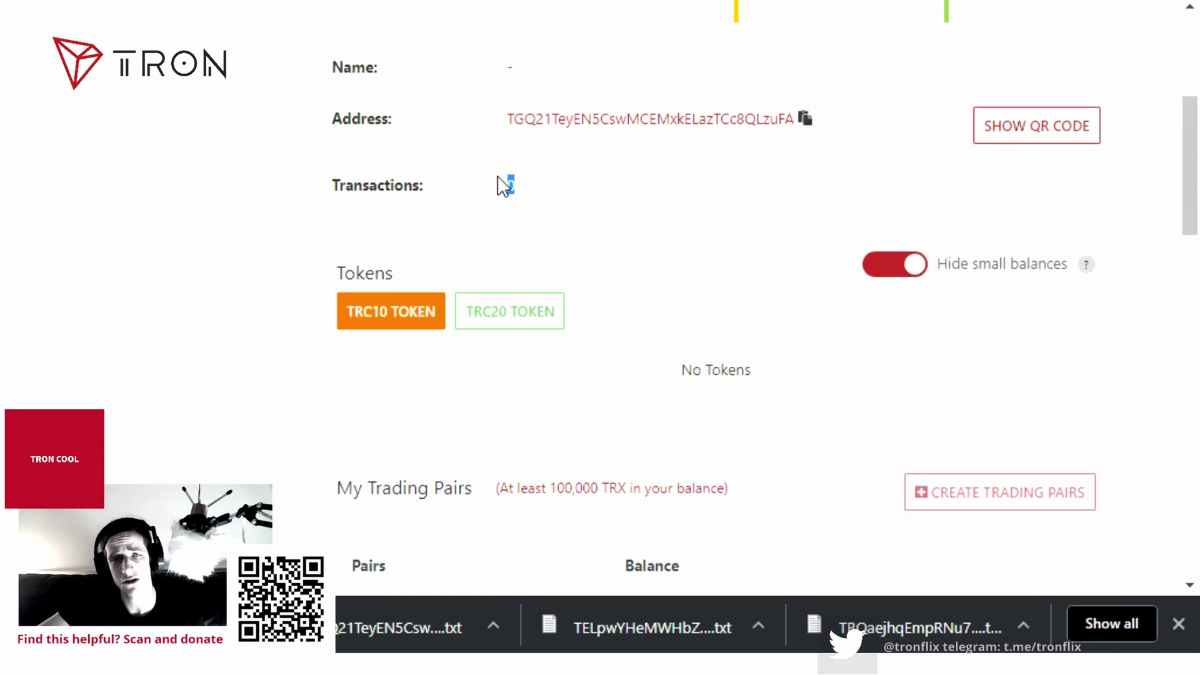
Switch the account's Tokens section from TRC10 to the empty TRC20 token list
{"action": "left_click", "coordinate": [341, 275]}
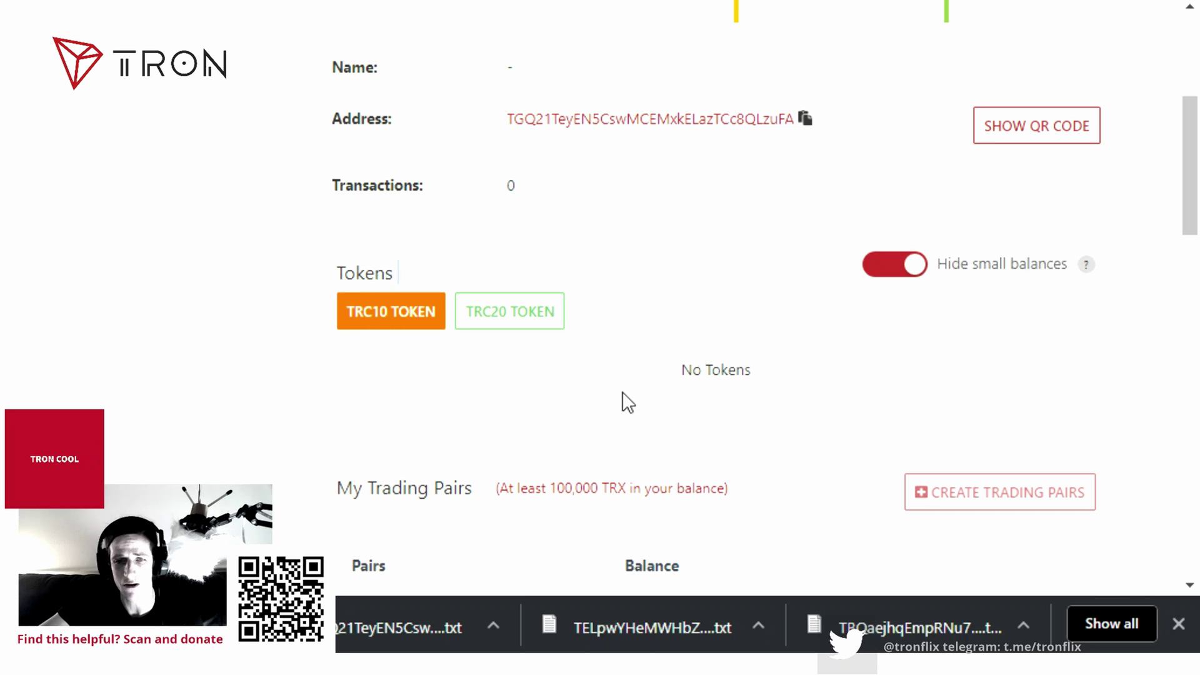
{"action": "scroll", "coordinate": [787, 381], "scroll_direction": "up", "scroll_amount": 5}
{"action": "mouse_move", "coordinate": [596, 89]}
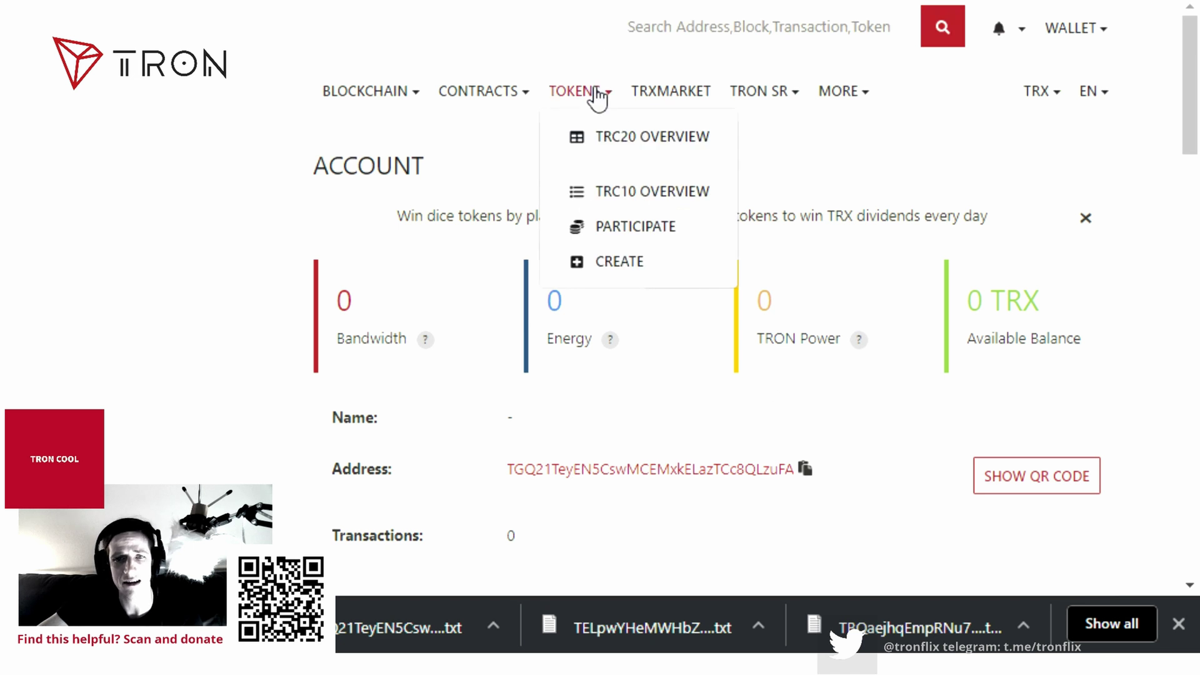
{"action": "scroll", "coordinate": [606, 269], "scroll_direction": "down", "scroll_amount": 5}
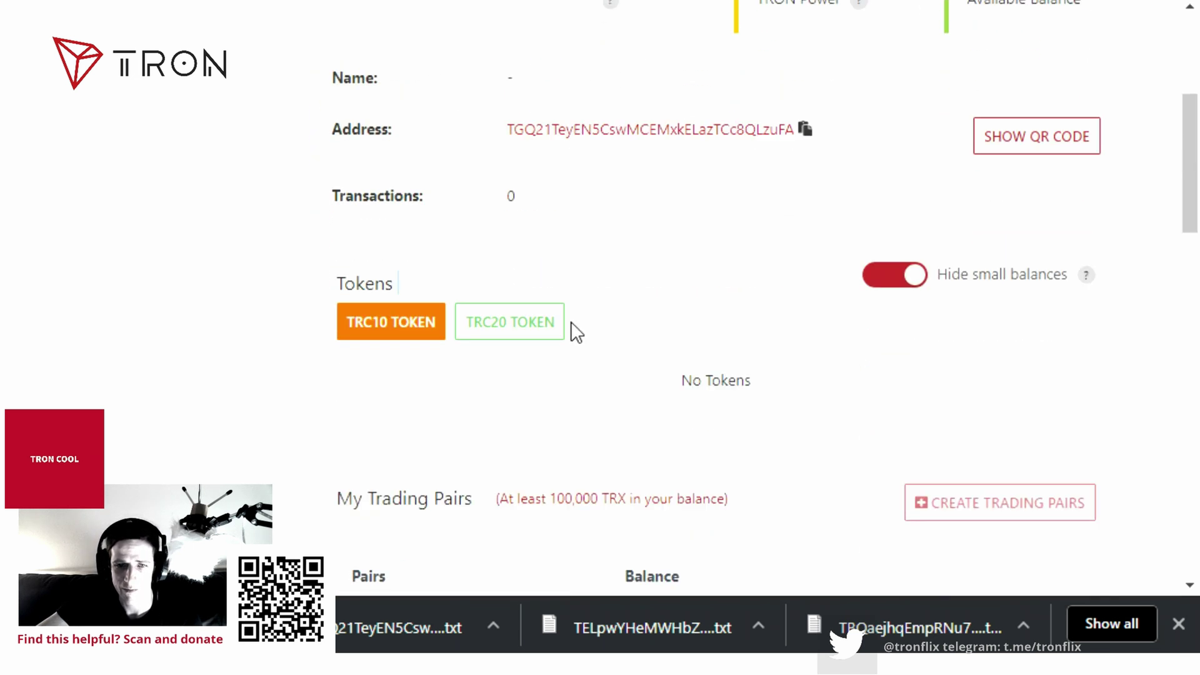
{"action": "left_click", "coordinate": [538, 314]}
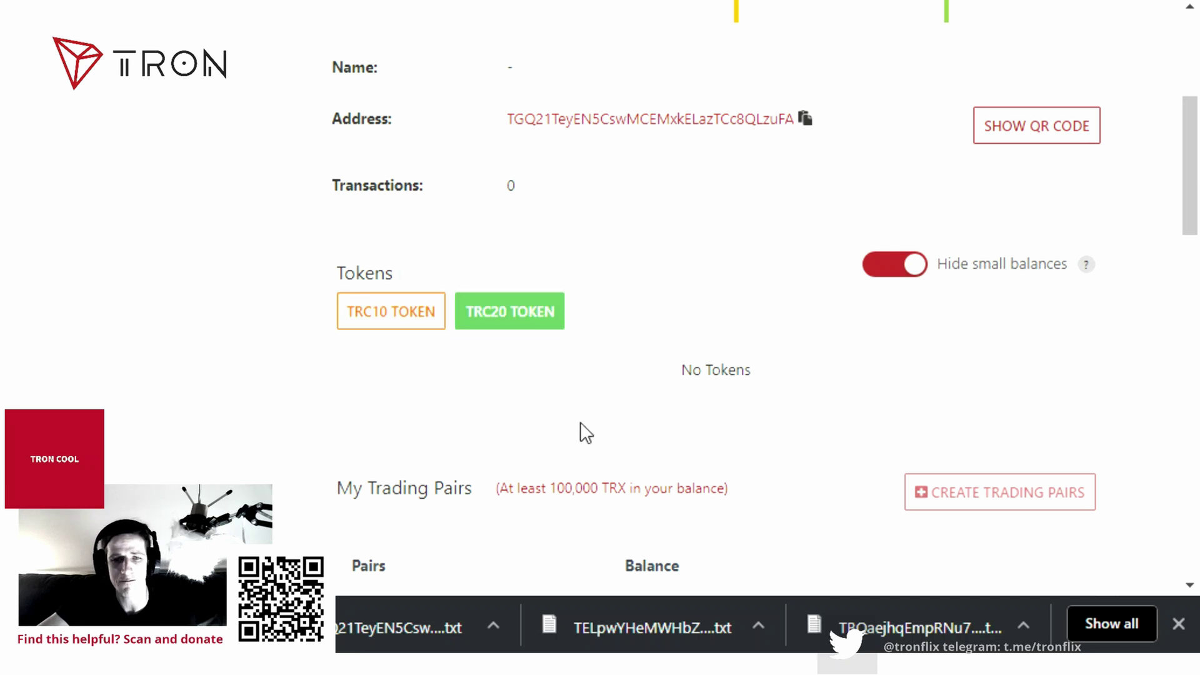
{"action": "scroll", "coordinate": [581, 431], "scroll_direction": "down", "scroll_amount": 5}
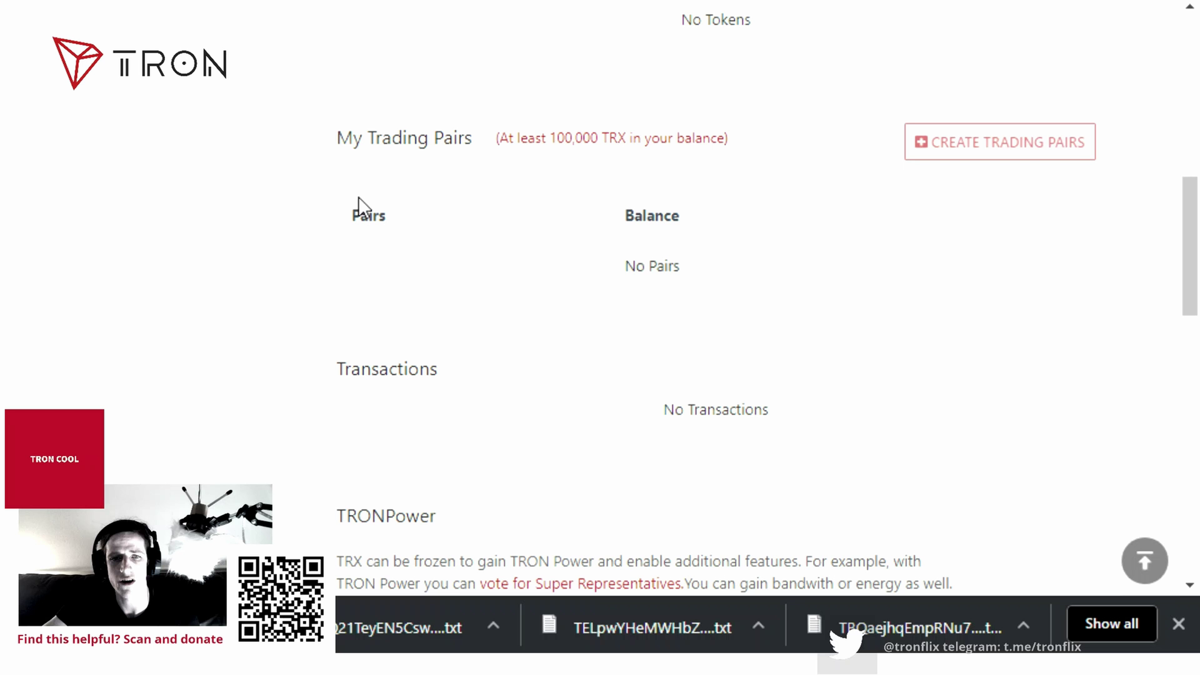
{"action": "scroll", "coordinate": [776, 187], "scroll_direction": "down", "scroll_amount": 2}
{"action": "scroll", "coordinate": [784, 180], "scroll_direction": "up", "scroll_amount": 2}
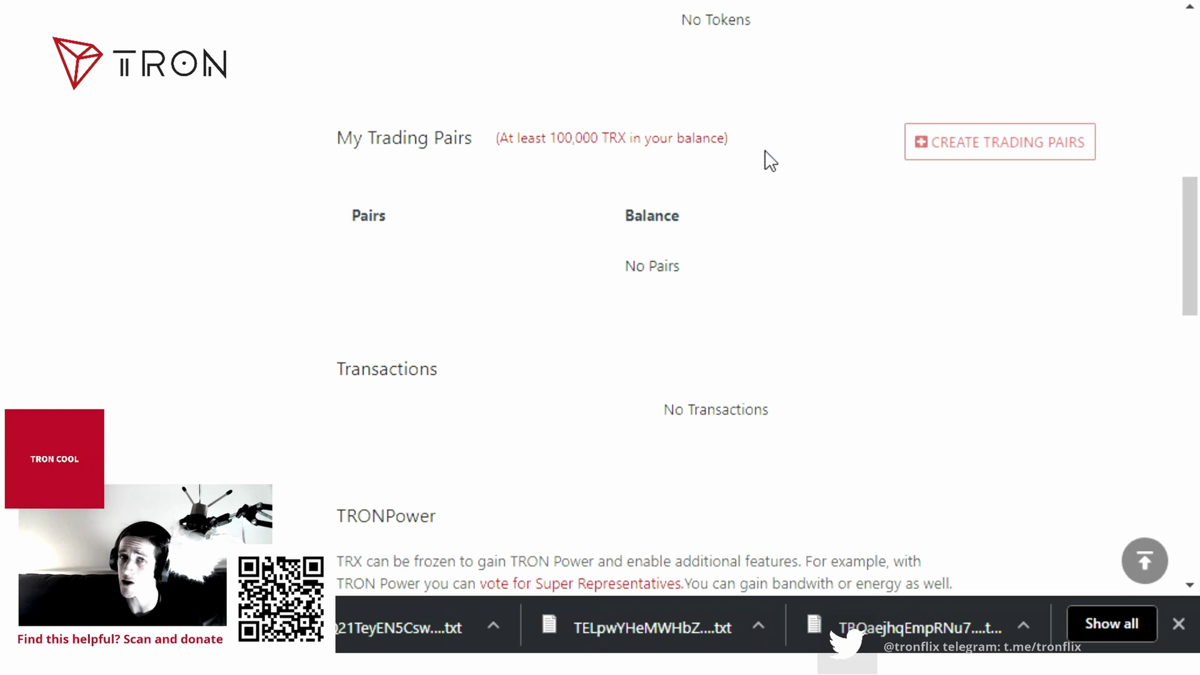
{"action": "scroll", "coordinate": [733, 110], "scroll_direction": "down", "scroll_amount": 2}
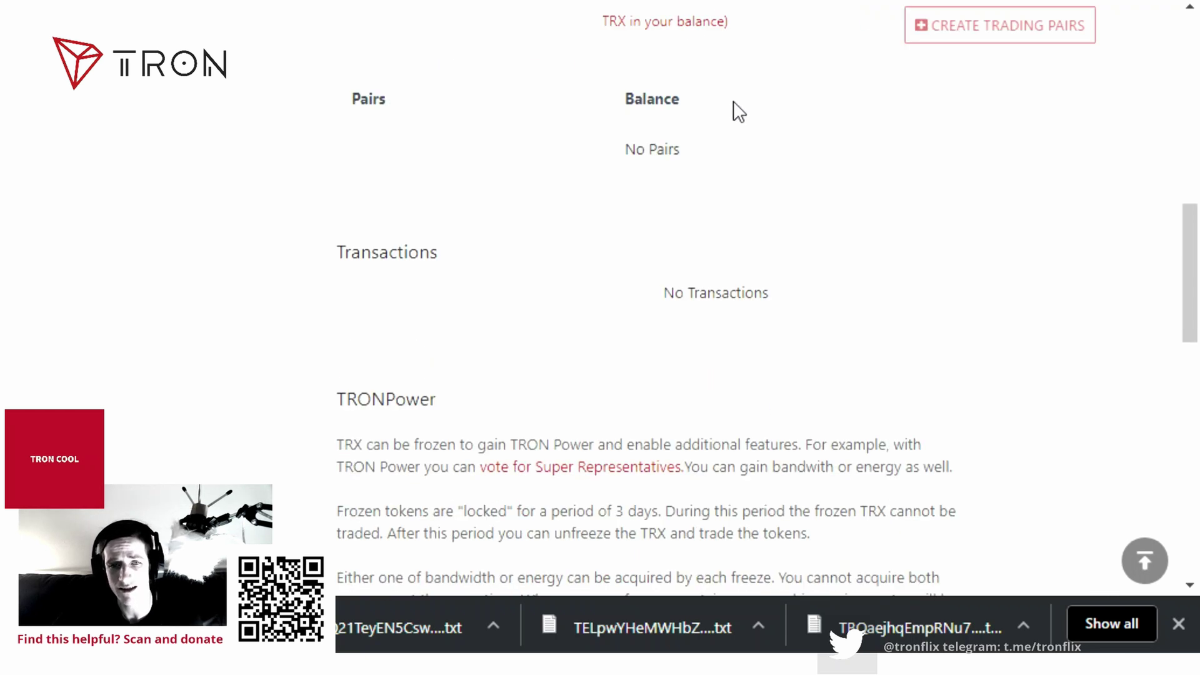
{"action": "scroll", "coordinate": [700, 228], "scroll_direction": "down", "scroll_amount": 2}
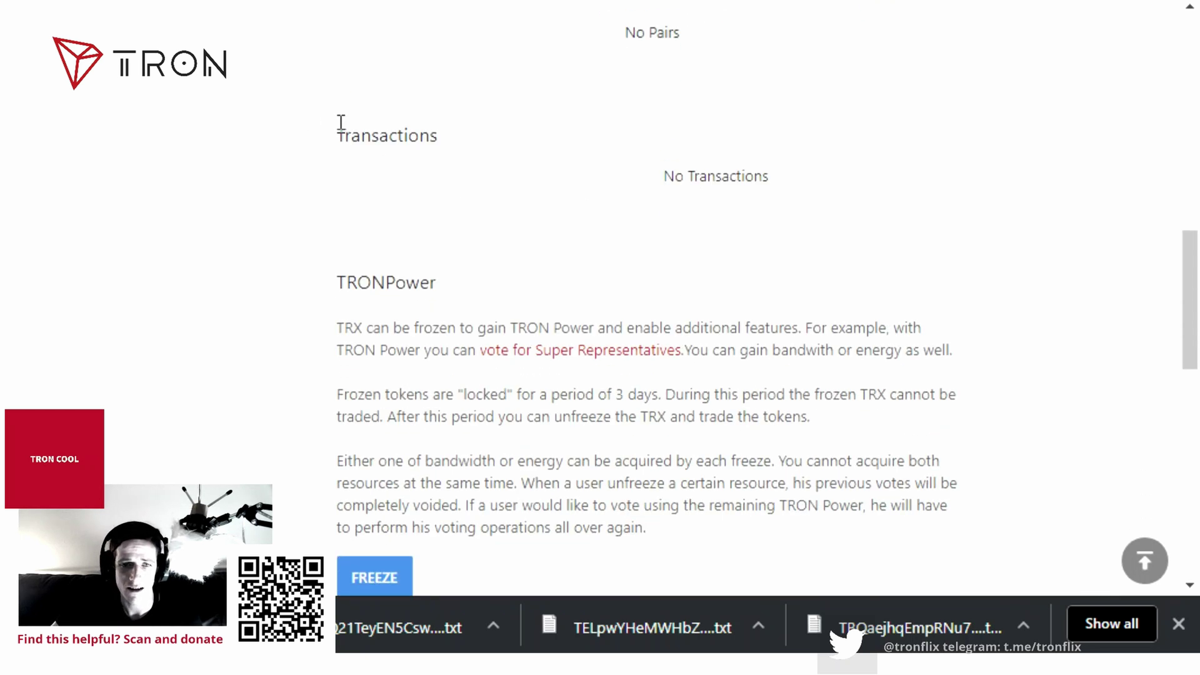
{"action": "left_click_drag", "start_coordinate": [338, 282], "coordinate": [513, 290]}
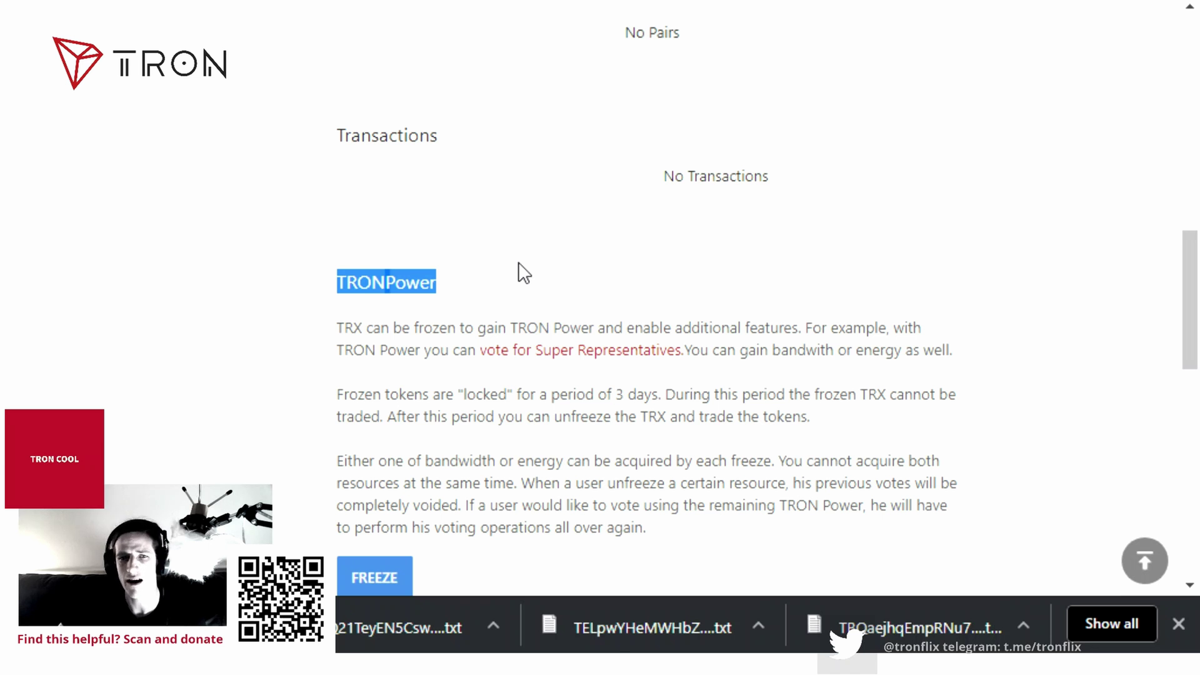
{"action": "left_click", "coordinate": [519, 182]}
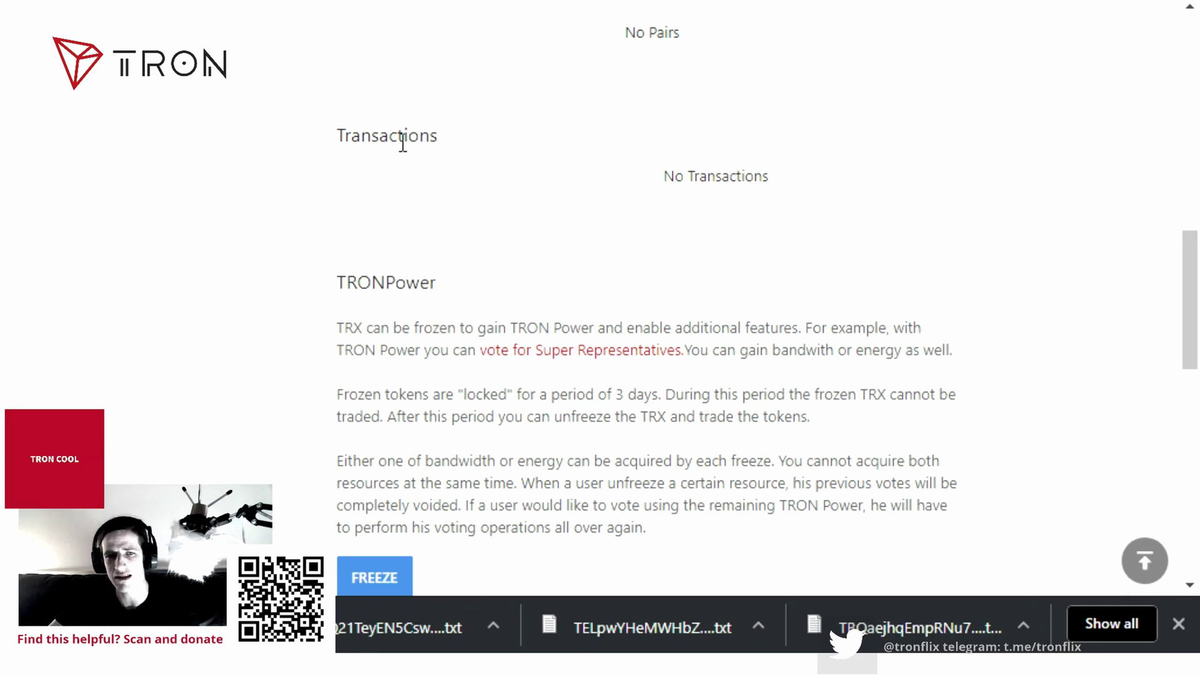
{"action": "left_click_drag", "start_coordinate": [358, 136], "coordinate": [799, 164]}
{"action": "left_click", "coordinate": [849, 167]}
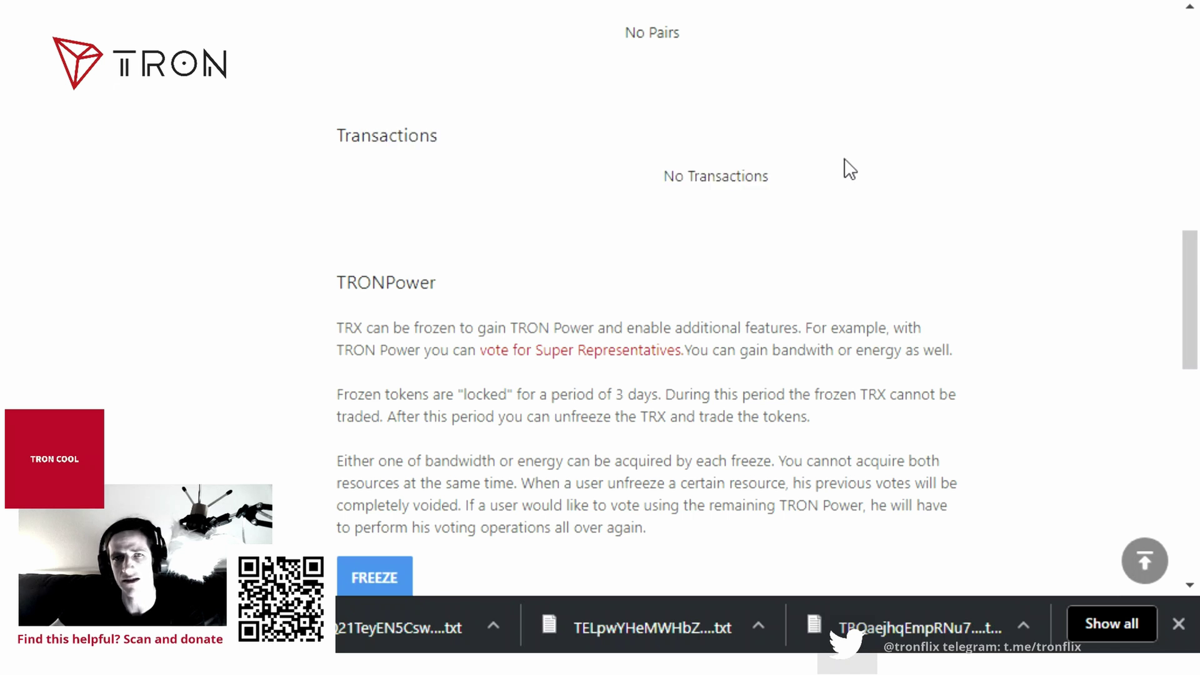
{"action": "scroll", "coordinate": [831, 172], "scroll_direction": "down", "scroll_amount": 2}
{"action": "left_click_drag", "start_coordinate": [385, 165], "coordinate": [483, 180]}
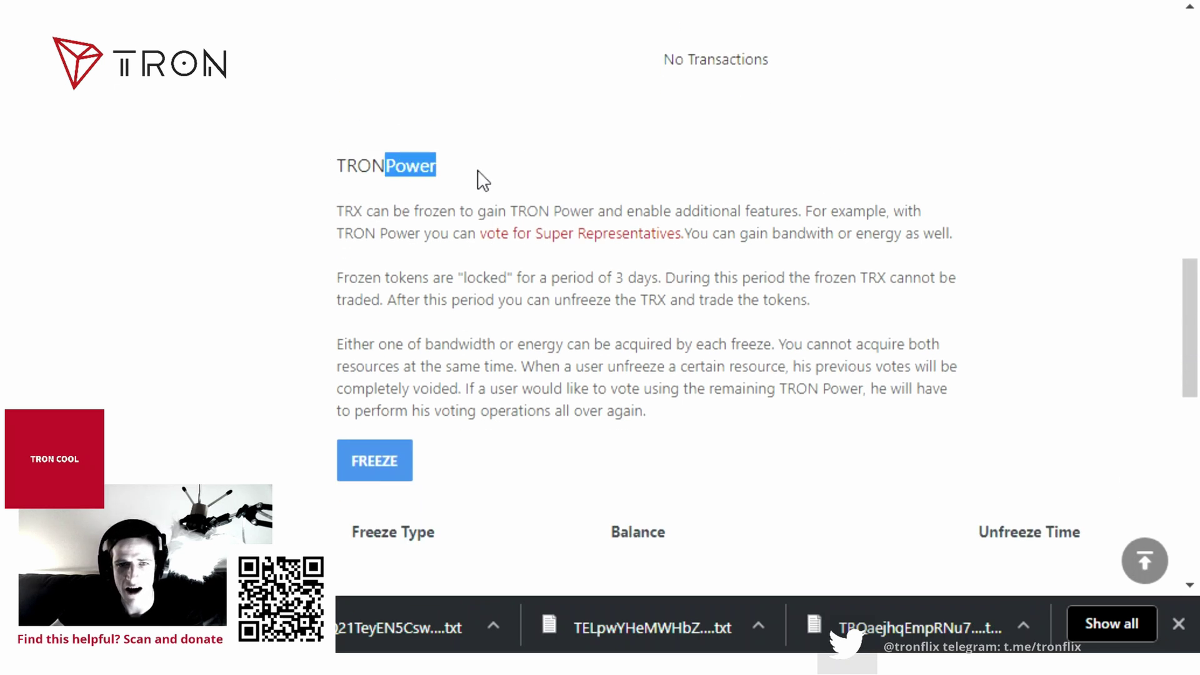
{"action": "left_click", "coordinate": [633, 156]}
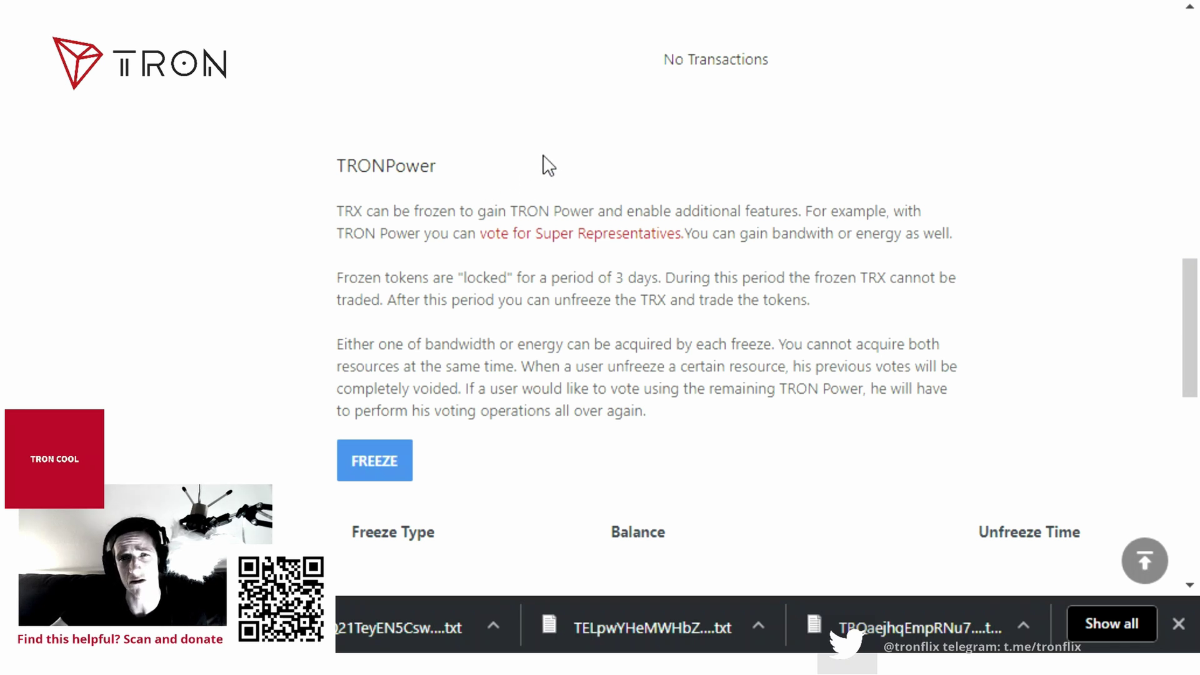
Open the Freeze dialog from the account's TRON Power section
{"action": "scroll", "coordinate": [544, 167], "scroll_direction": "down", "scroll_amount": 2}
{"action": "scroll", "coordinate": [463, 73], "scroll_direction": "up", "scroll_amount": 2}
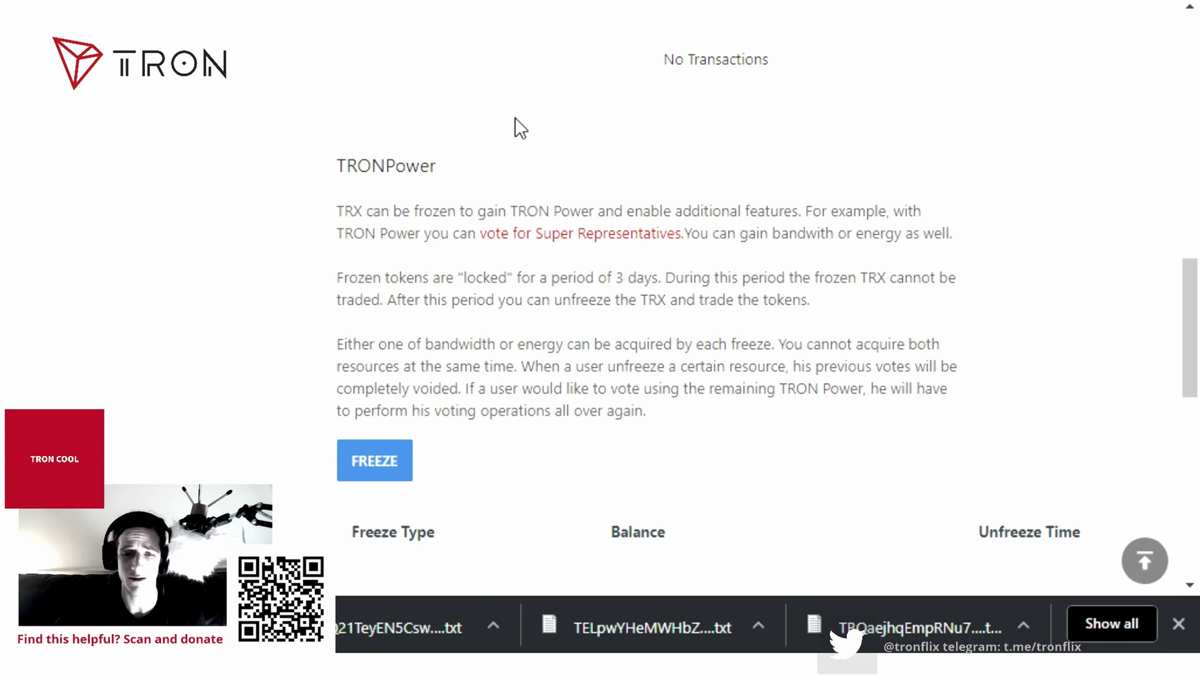
{"action": "scroll", "coordinate": [519, 122], "scroll_direction": "down", "scroll_amount": 2}
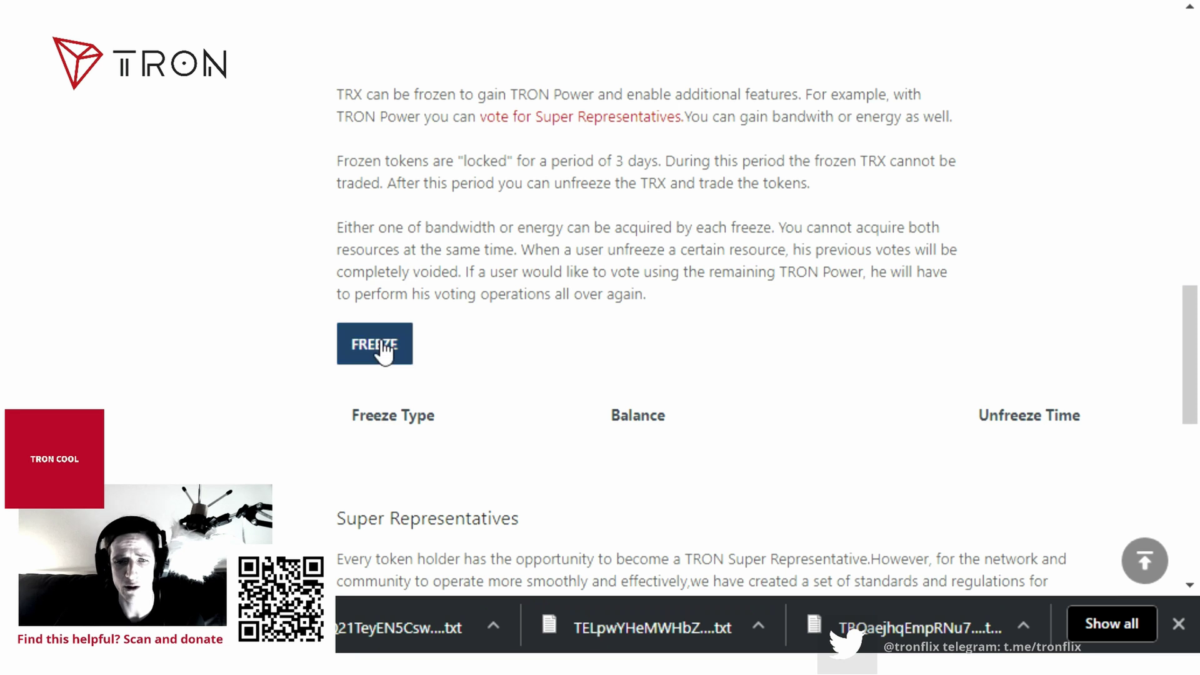
{"action": "left_click", "coordinate": [383, 339]}
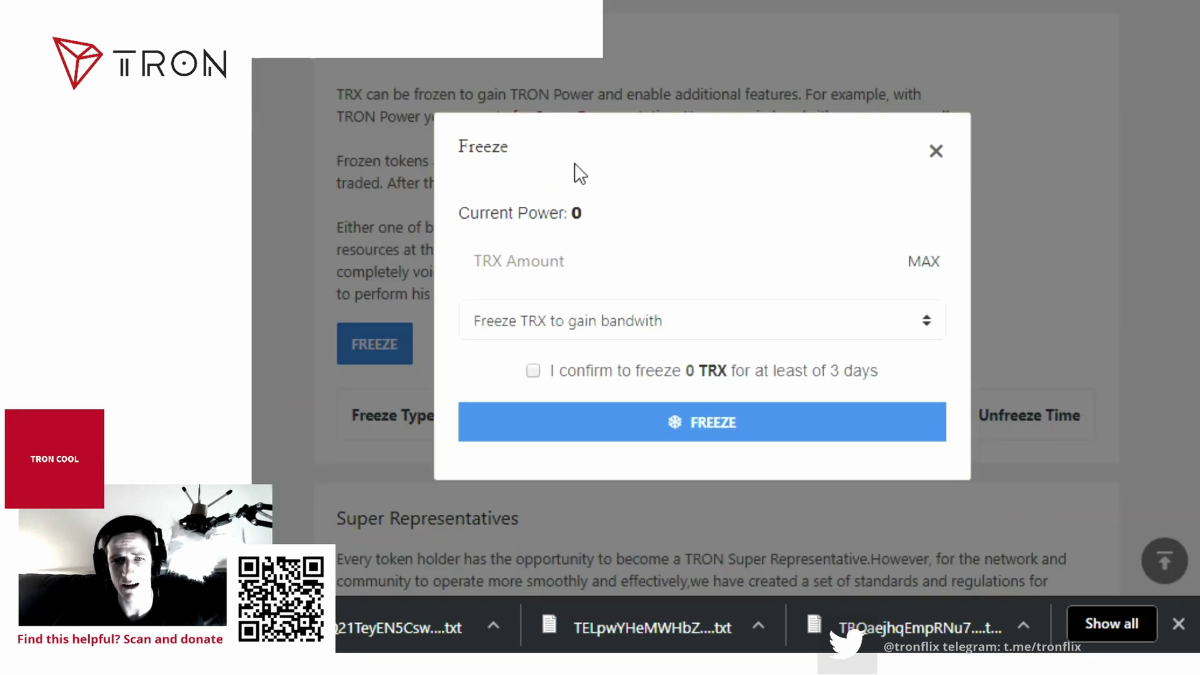